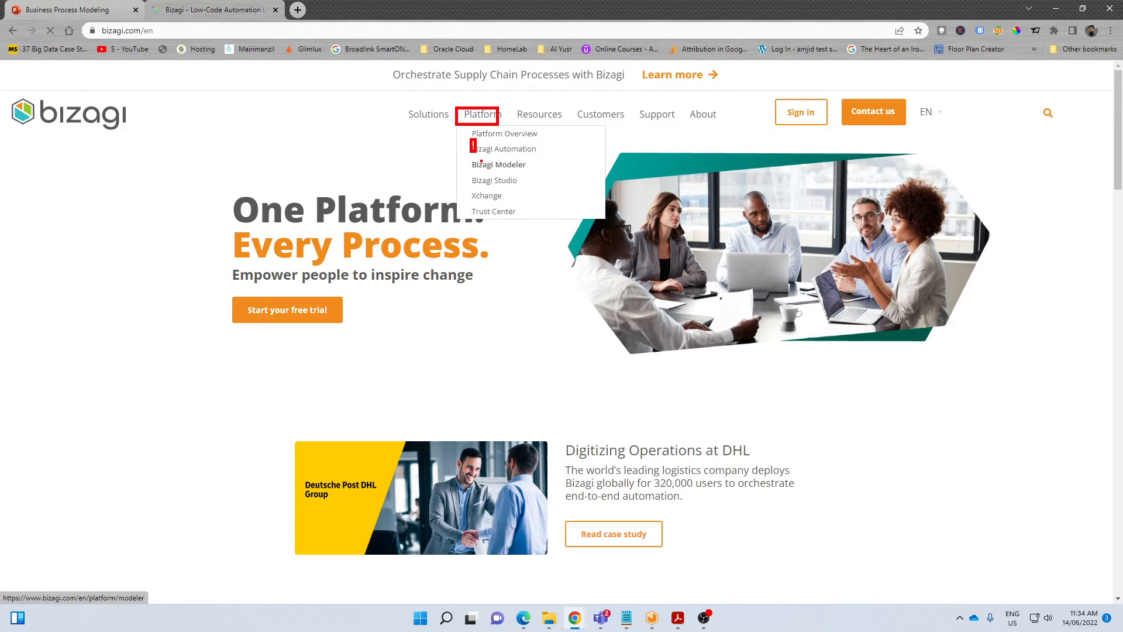
Open the Bizagi Modeler product page from the website's Platform section.
drag(466, 159, 542, 174)
key(super)
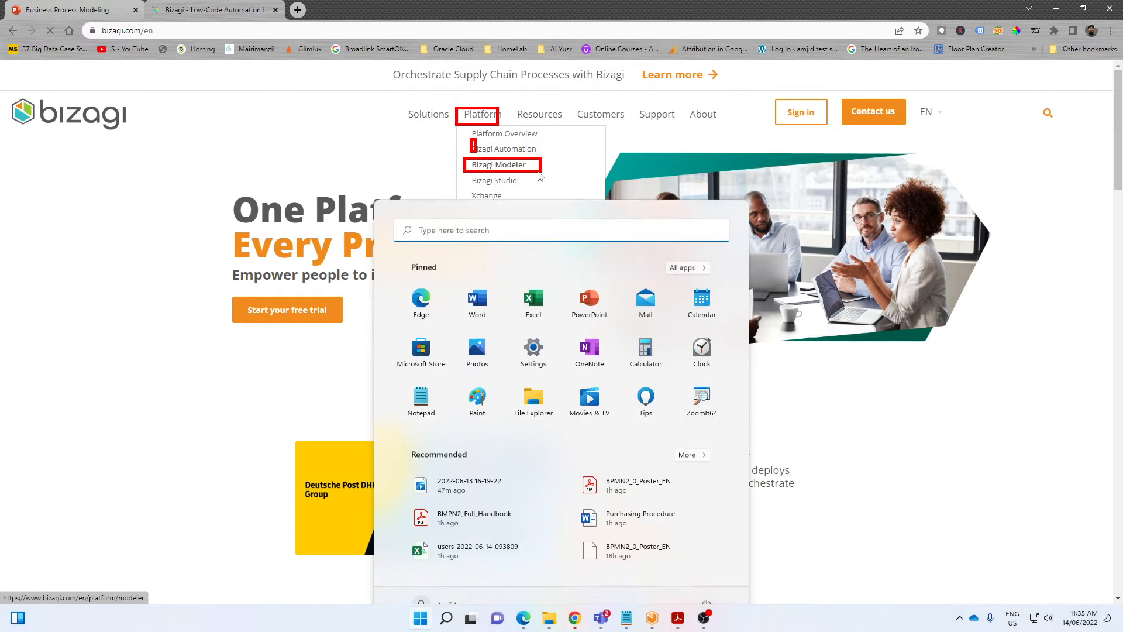
key(super)
mouse_move(489, 115)
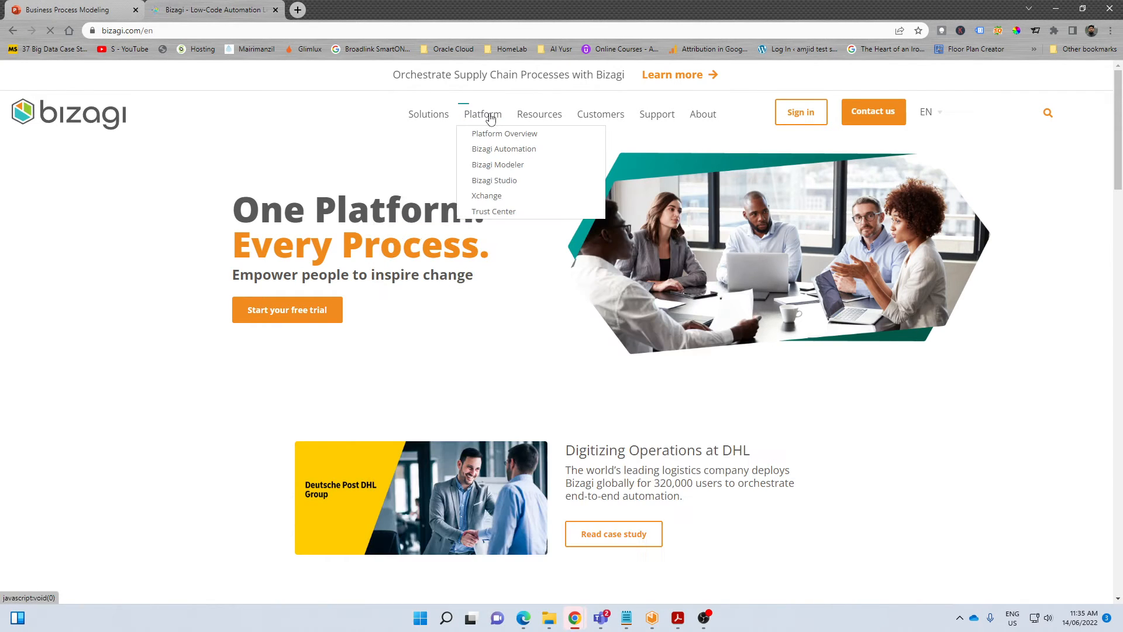
click(493, 169)
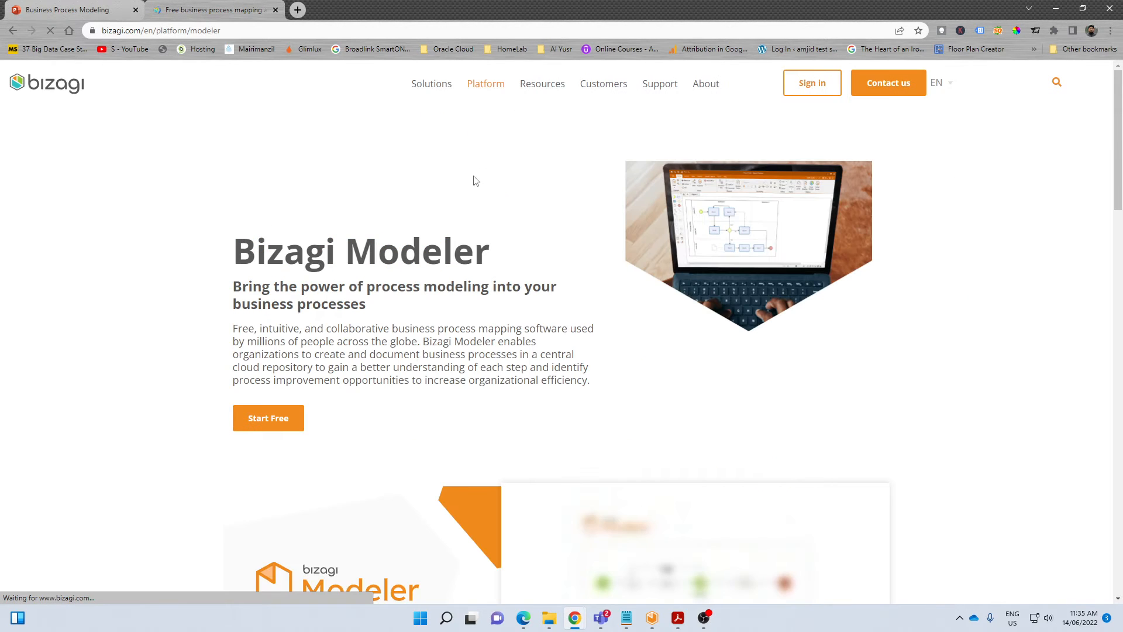
Read the Bizagi Modeler introduction and the feature points under "Transform the way you work".
drag(237, 326, 575, 340)
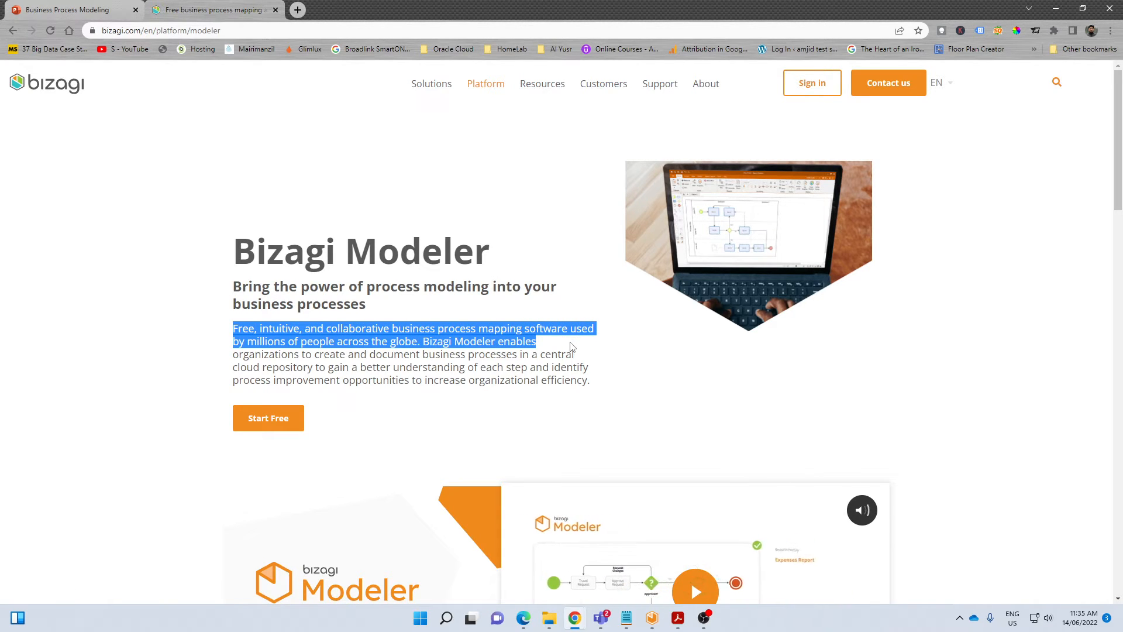
click(459, 353)
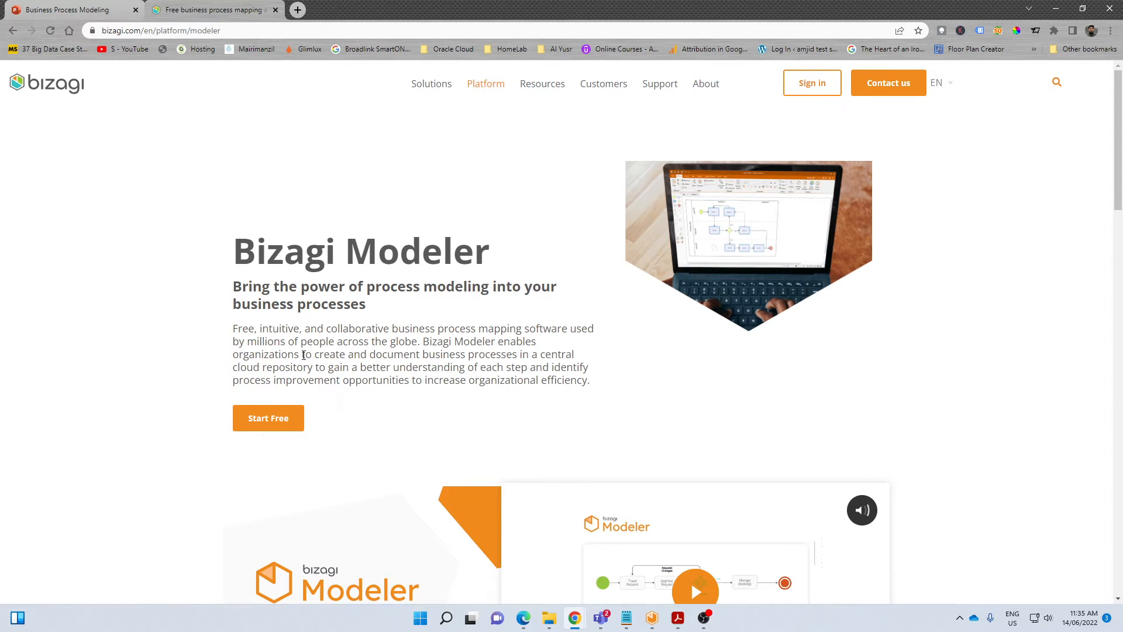
drag(304, 355, 592, 390)
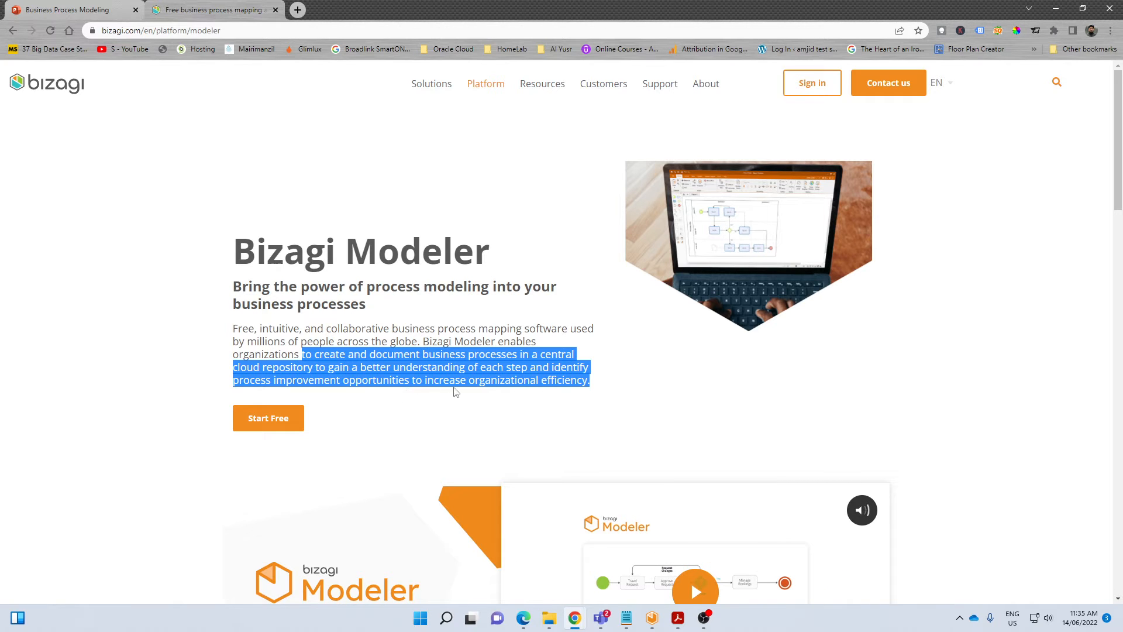
scroll(561, 389, down, 5)
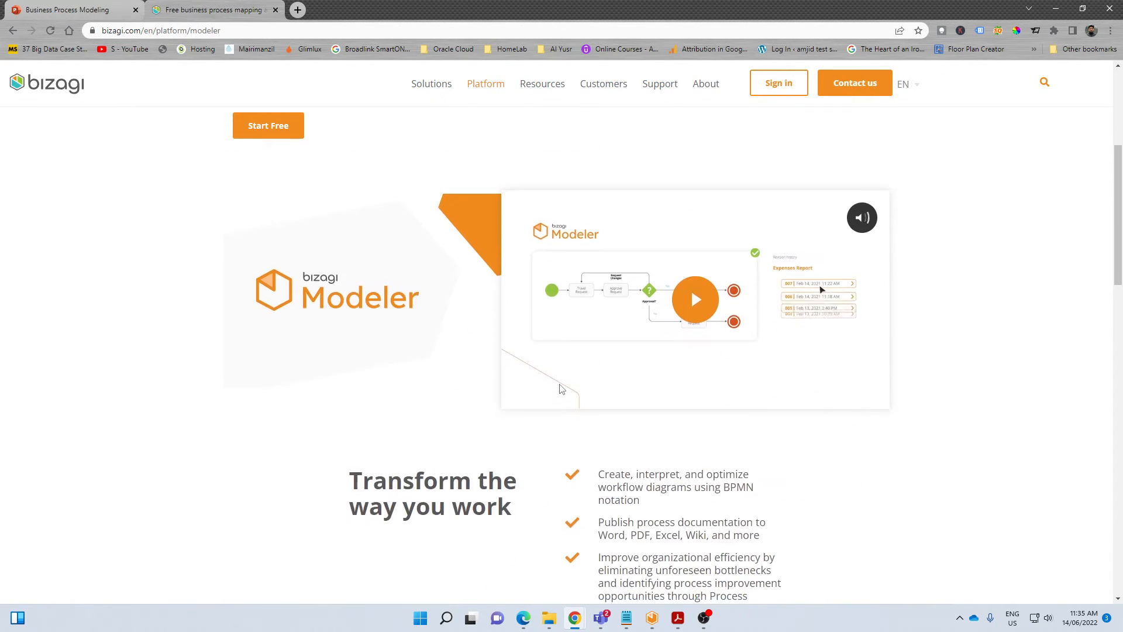
scroll(560, 389, down, 3)
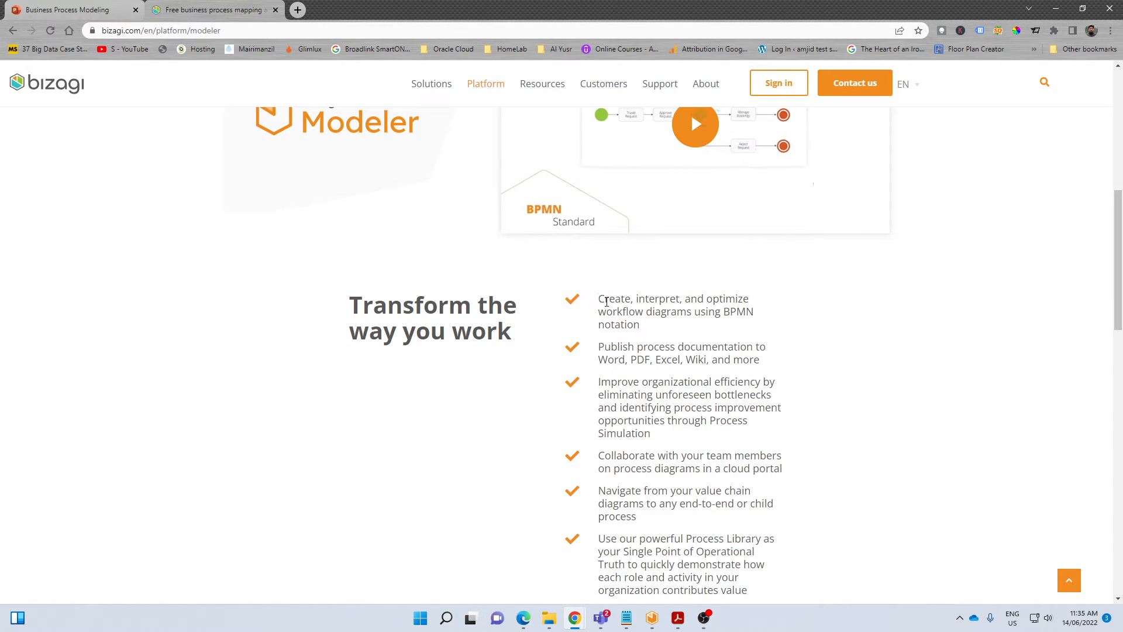
drag(606, 302, 656, 323)
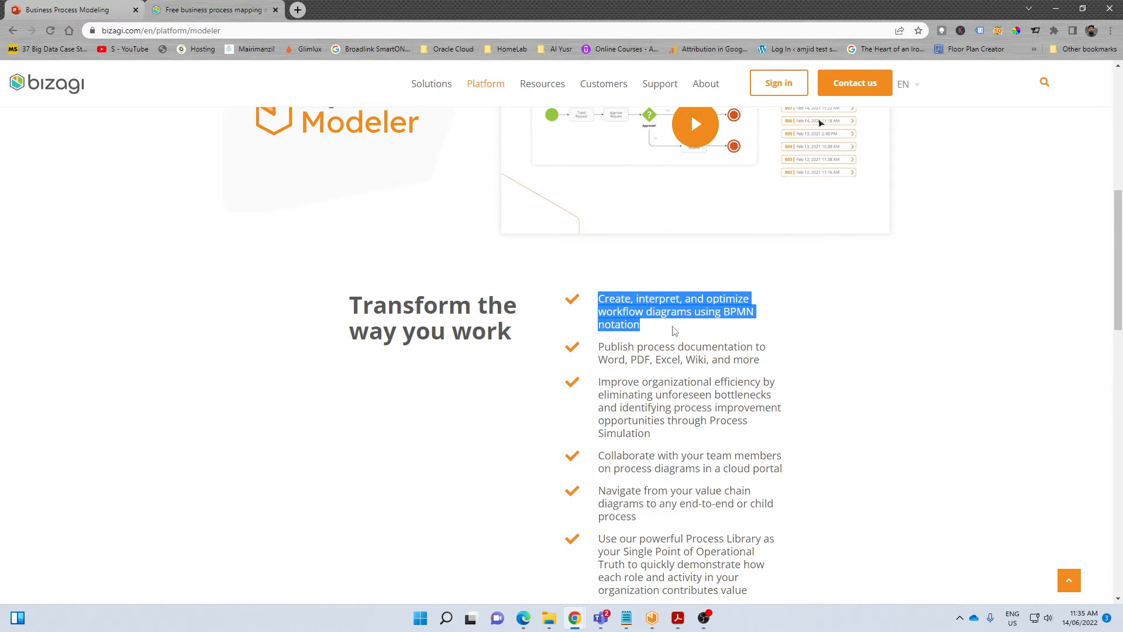
scroll(674, 331, down, 2)
drag(597, 229, 765, 247)
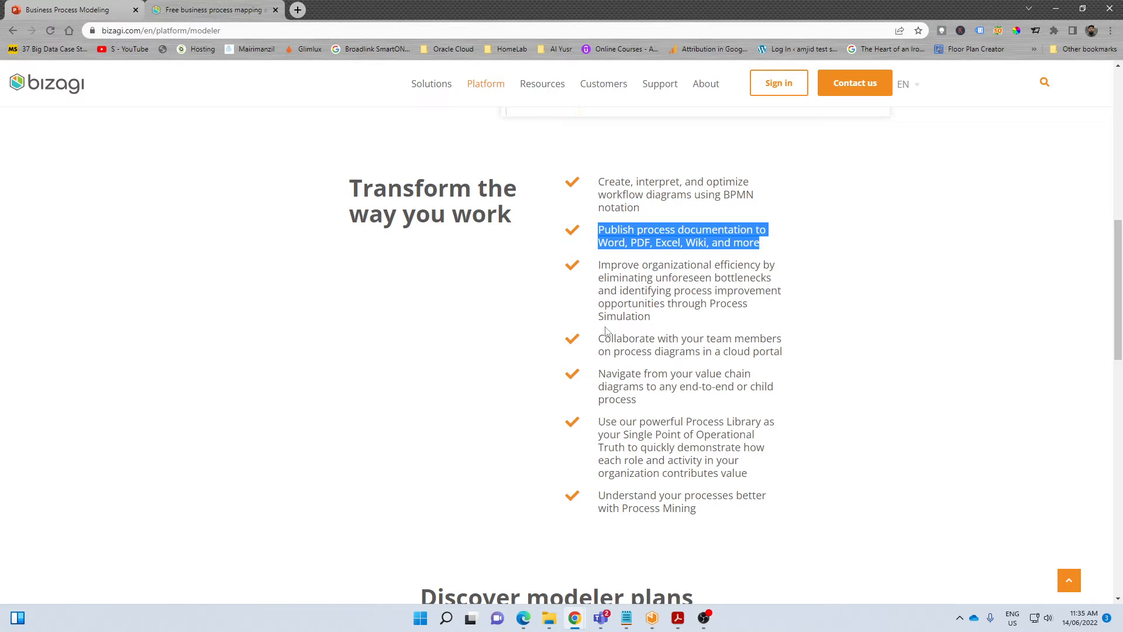
drag(603, 265, 700, 325)
drag(607, 341, 711, 353)
scroll(700, 348, down, 10)
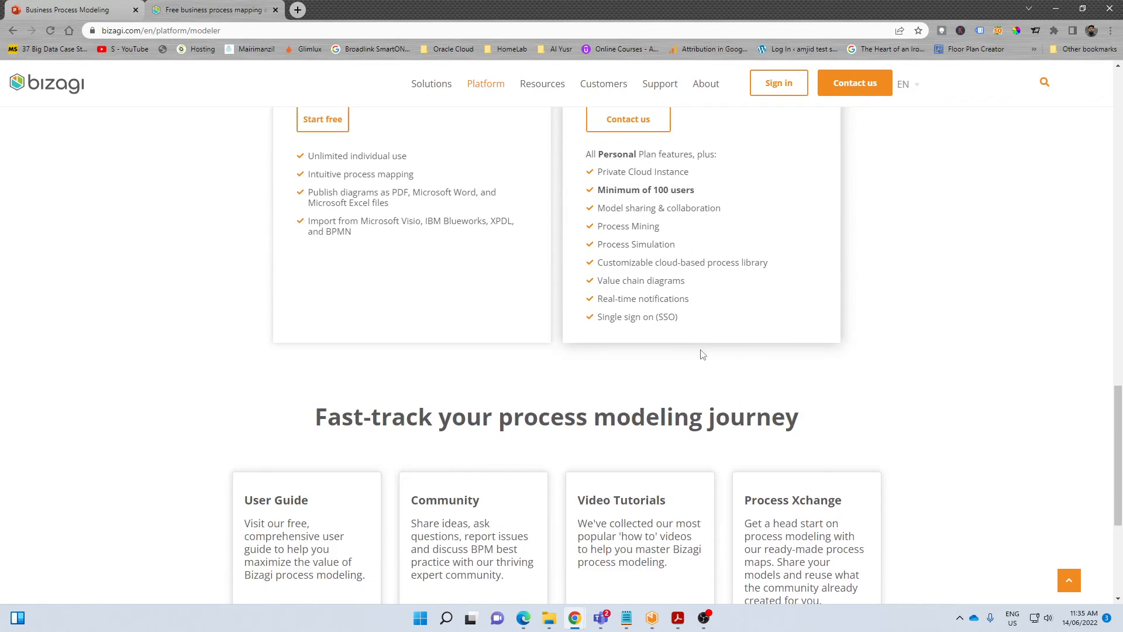
scroll(701, 350, up, 10)
scroll(679, 334, up, 5)
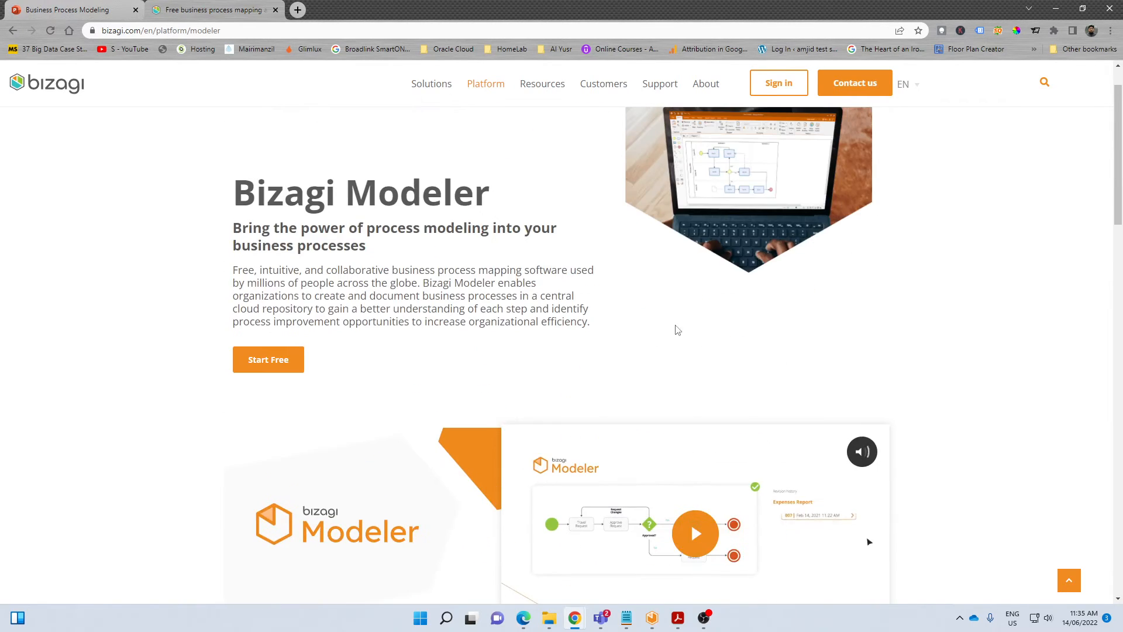
Choose the free Personal plan of Modeler and sign in to the existing Bizagi account with the prefilled credentials.
scroll(599, 290, down, 14)
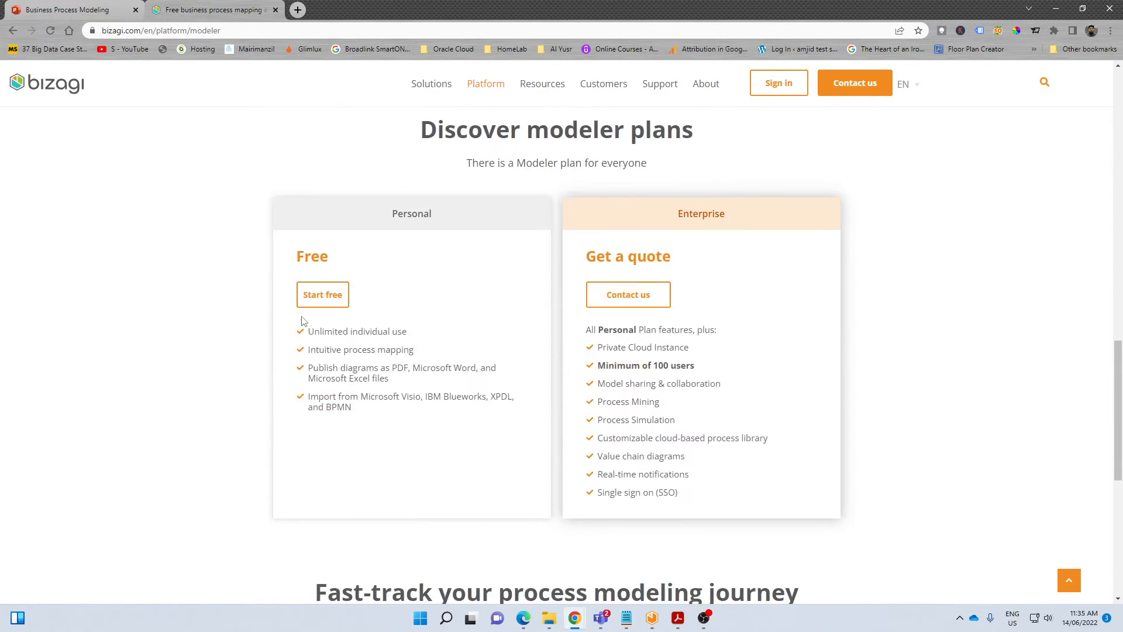
click(317, 300)
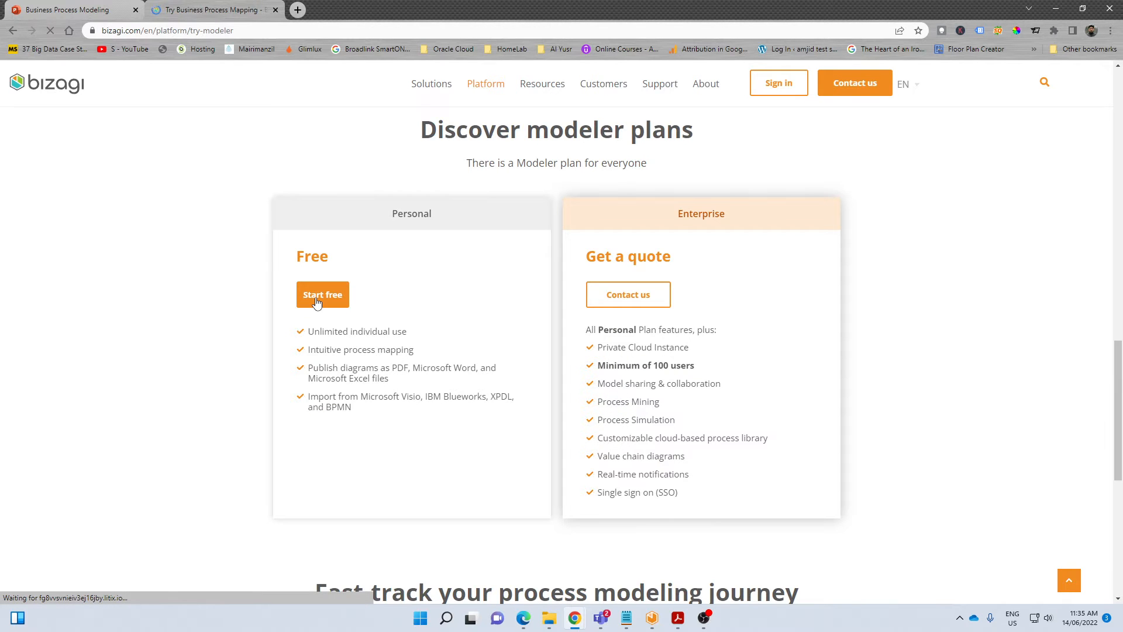
scroll(327, 319, down, 2)
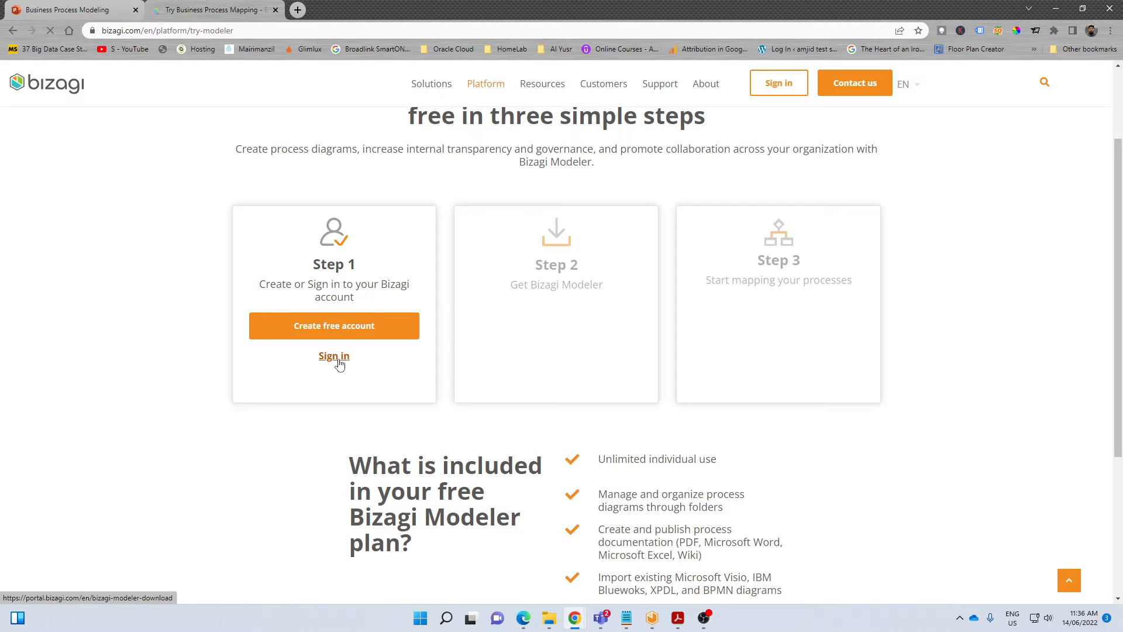
click(333, 356)
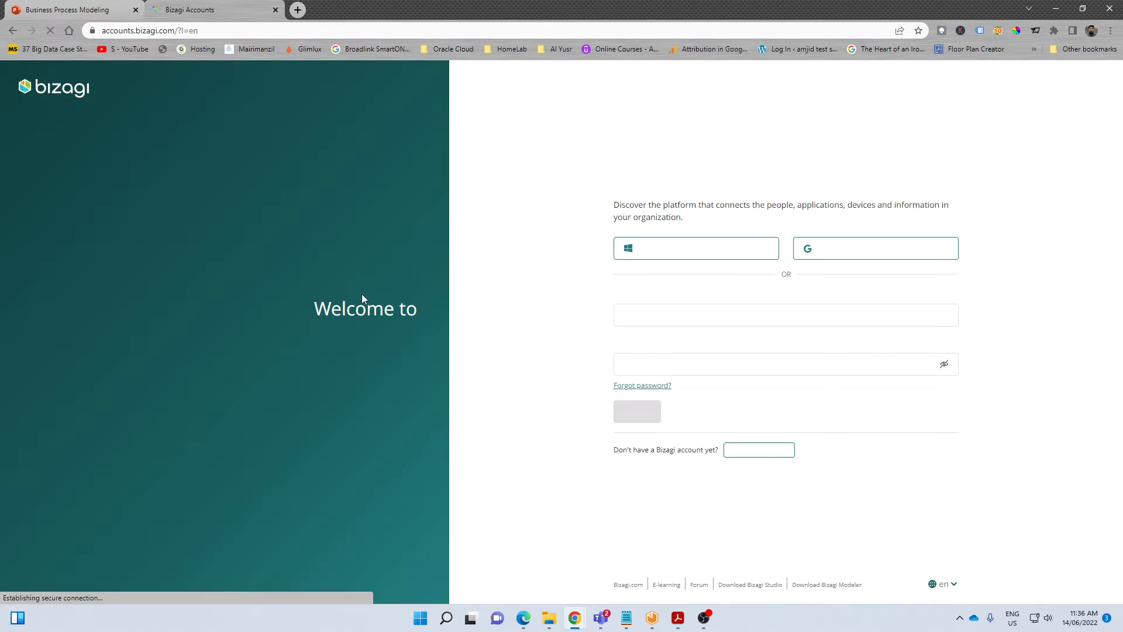
click(641, 418)
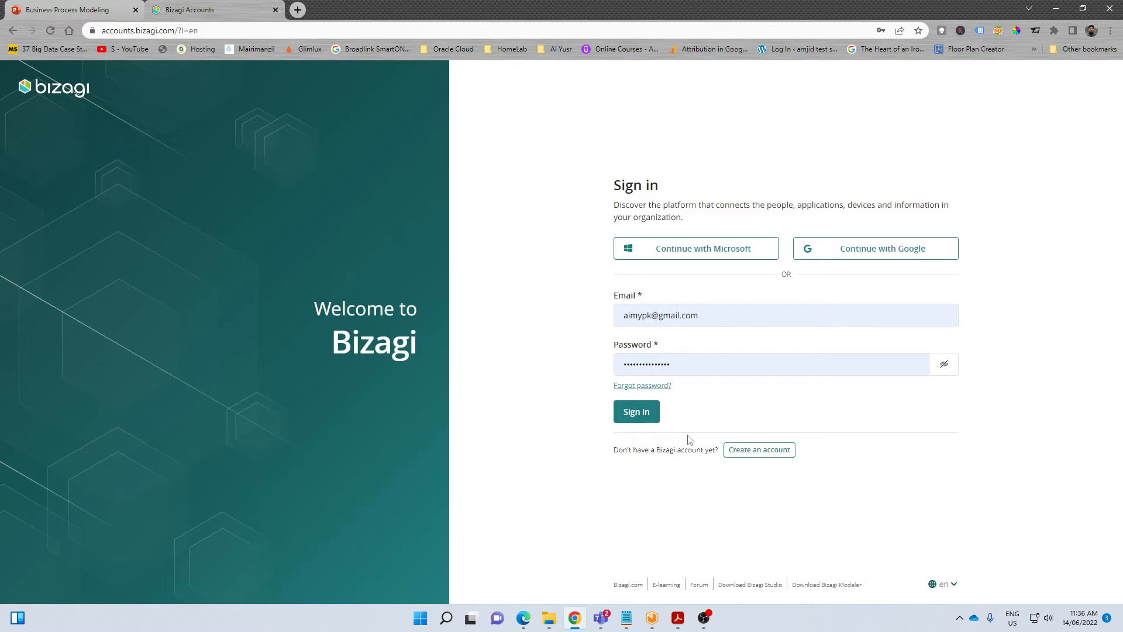
click(633, 416)
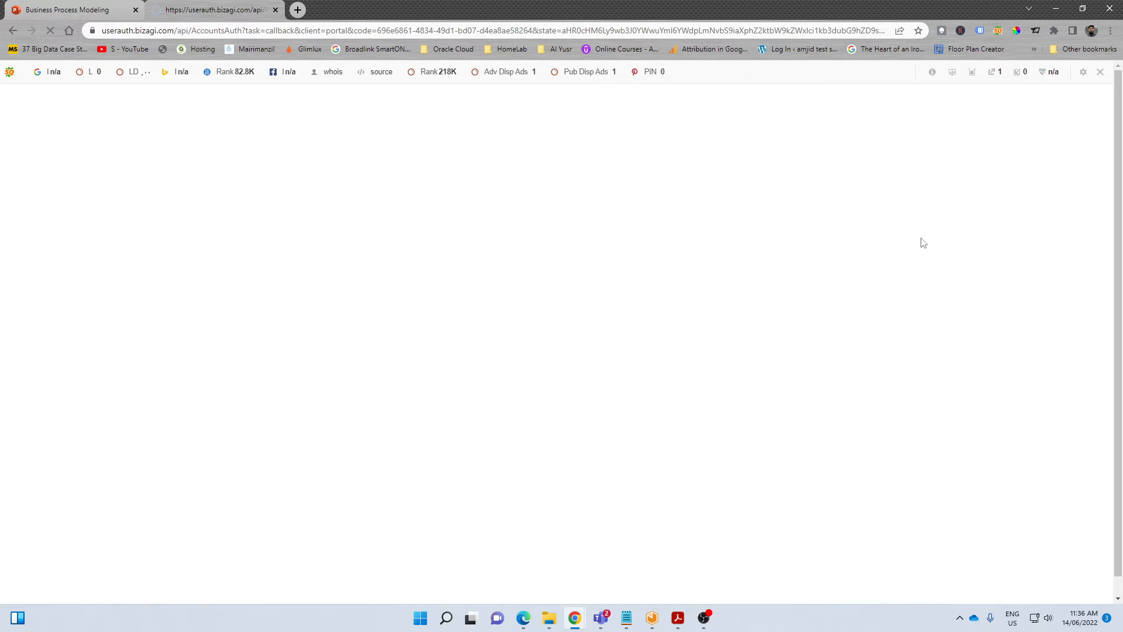
Close the Bizagi Modeler download notice and disable the SEObar for this domain.
click(1099, 71)
click(928, 123)
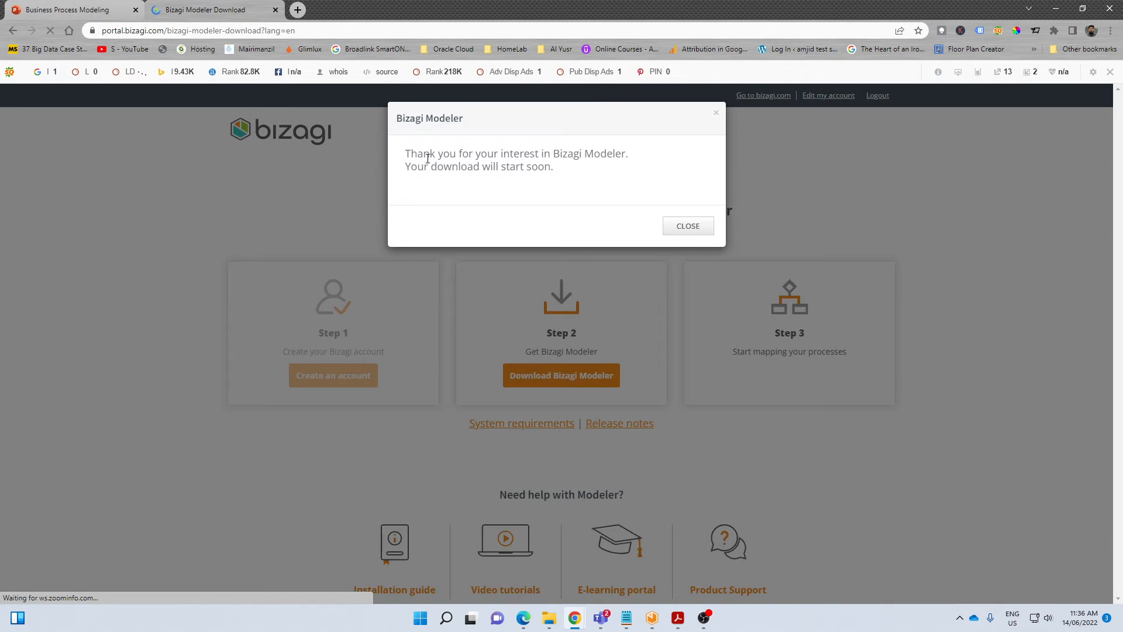
click(683, 227)
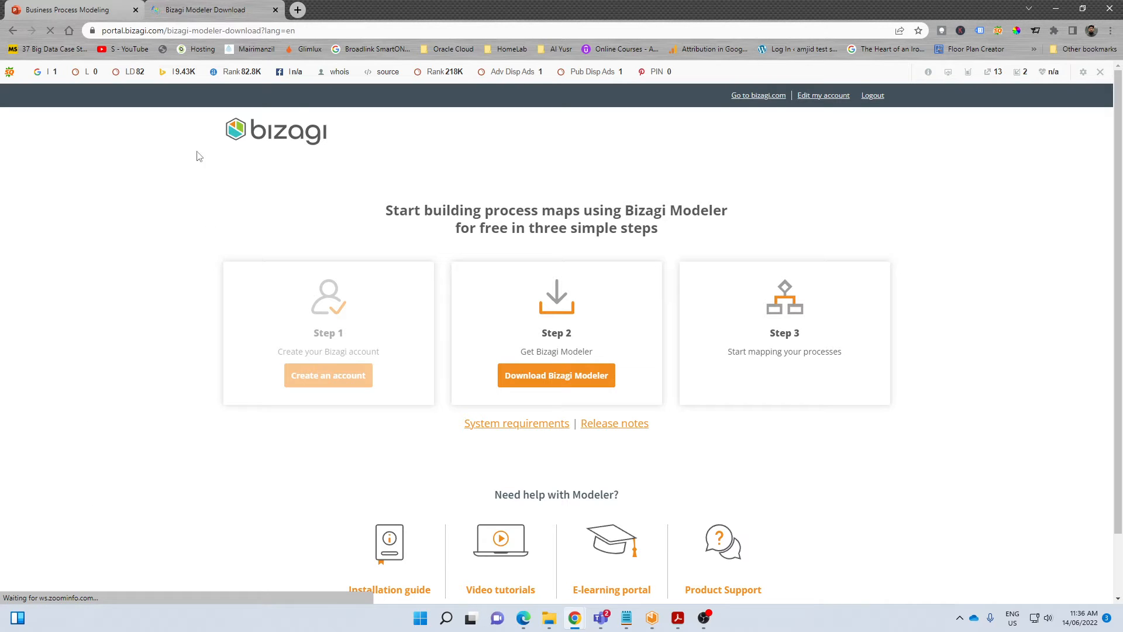
click(1100, 71)
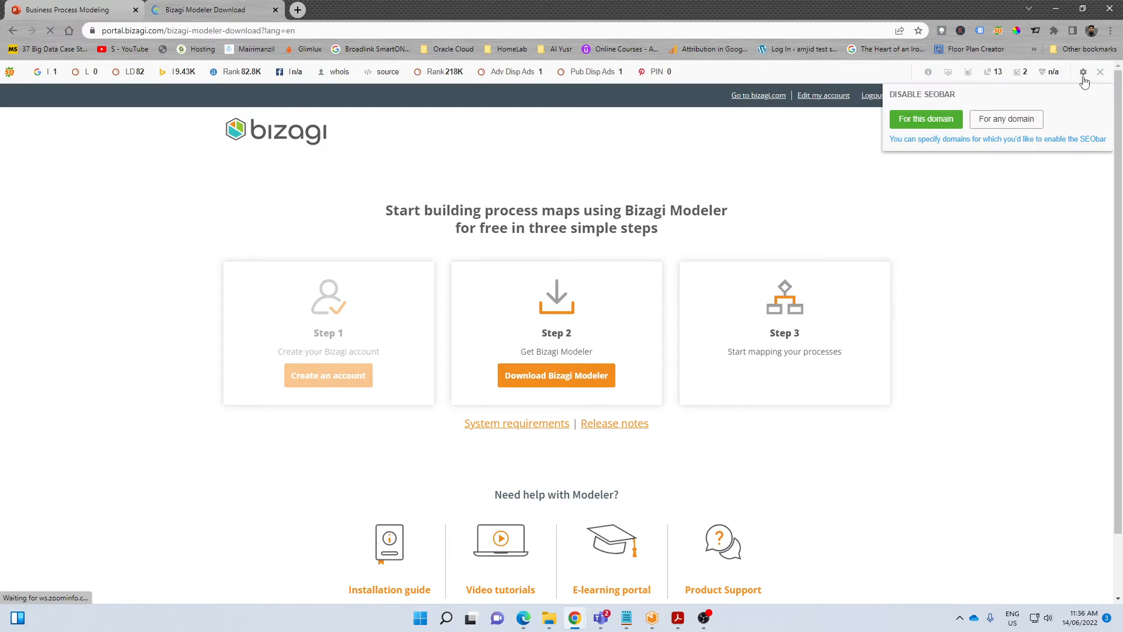
click(941, 126)
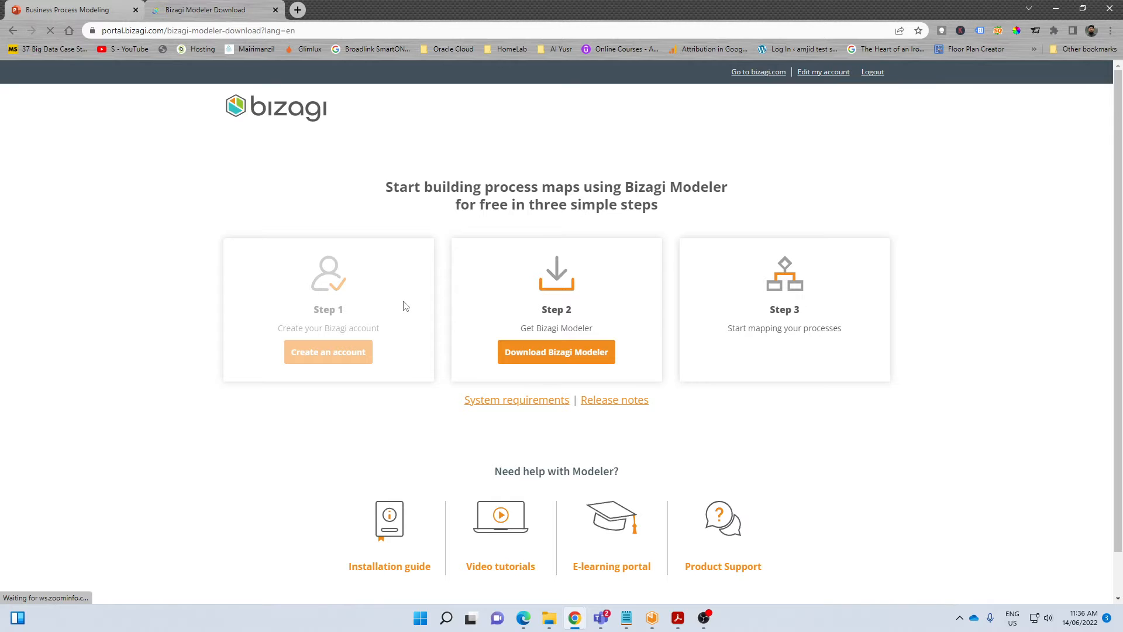
Switch to the Bizagi Modeler desktop application.
scroll(403, 304, down, 1)
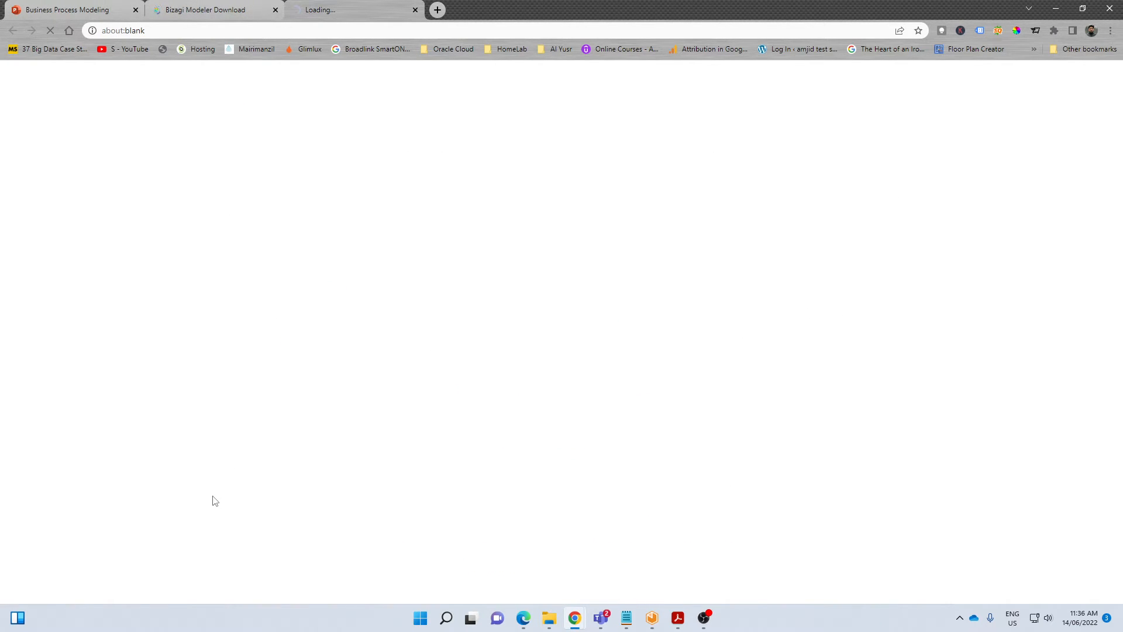
click(654, 621)
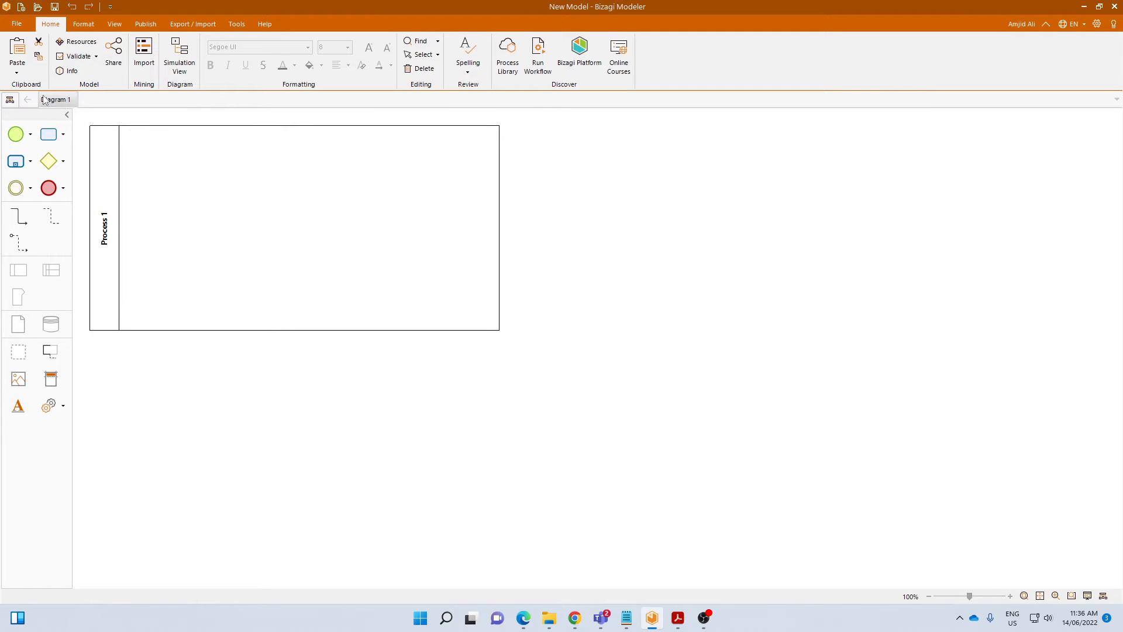
click(493, 332)
click(493, 332)
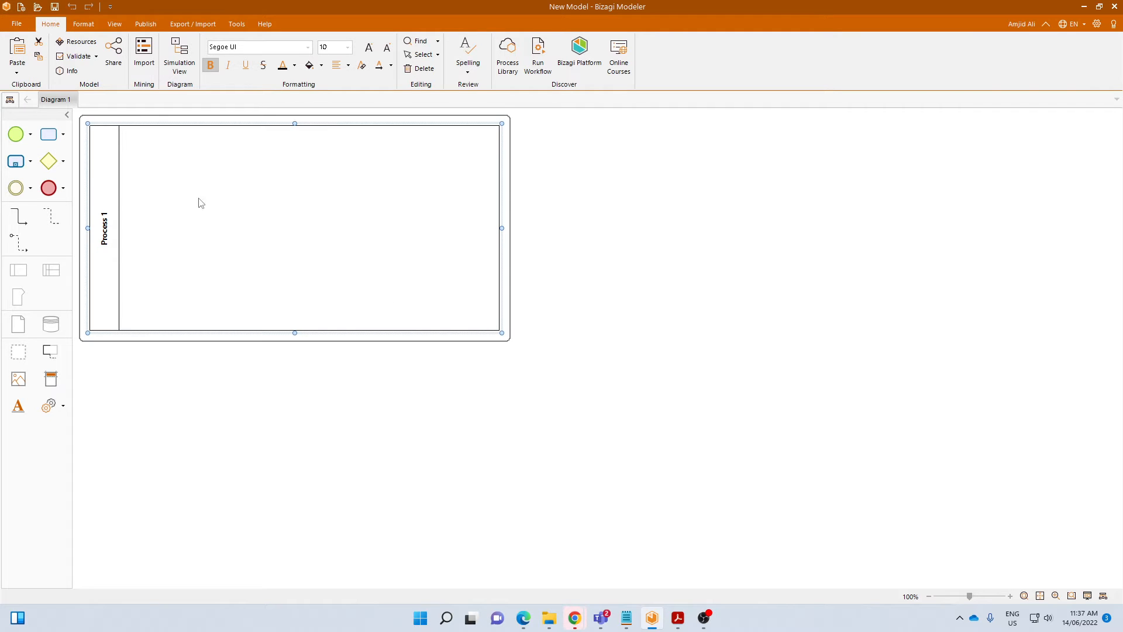
click(18, 24)
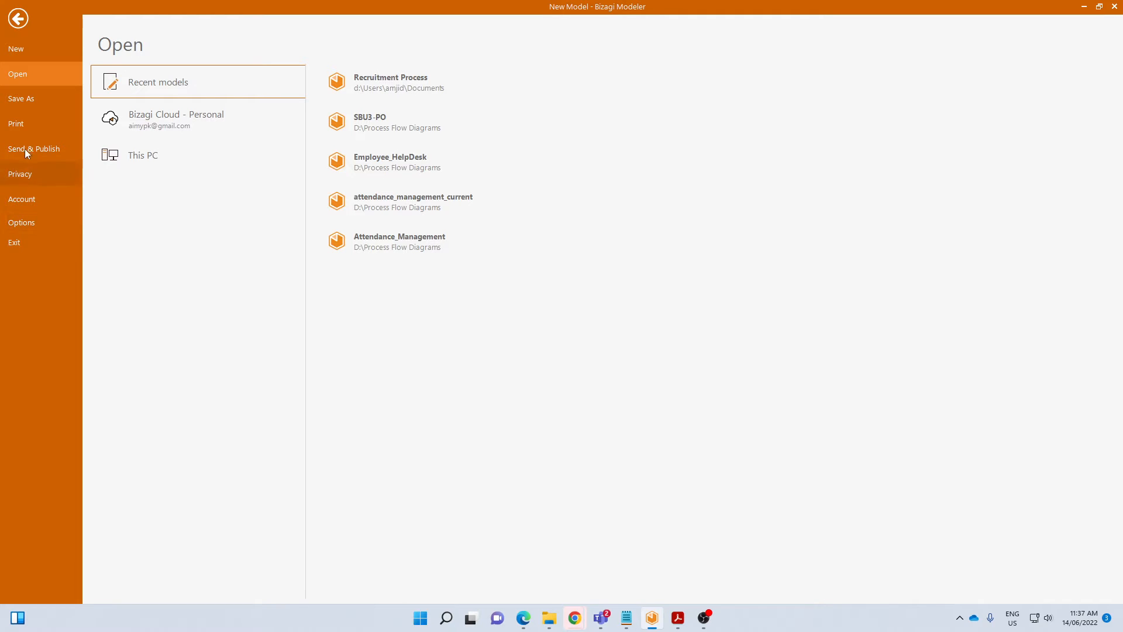
click(18, 18)
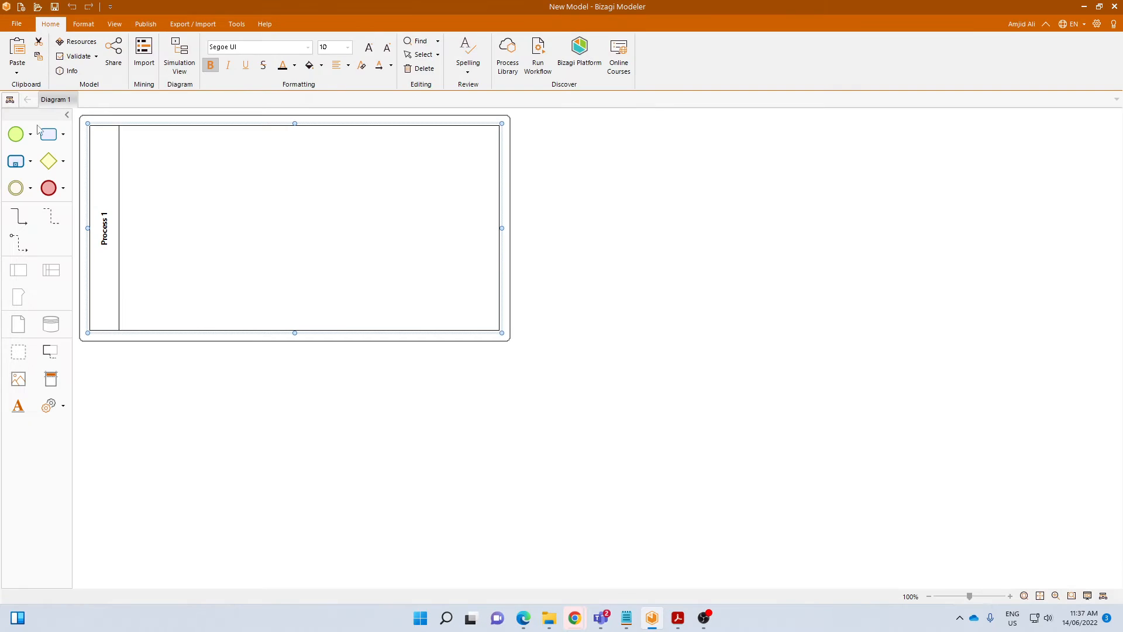
click(549, 175)
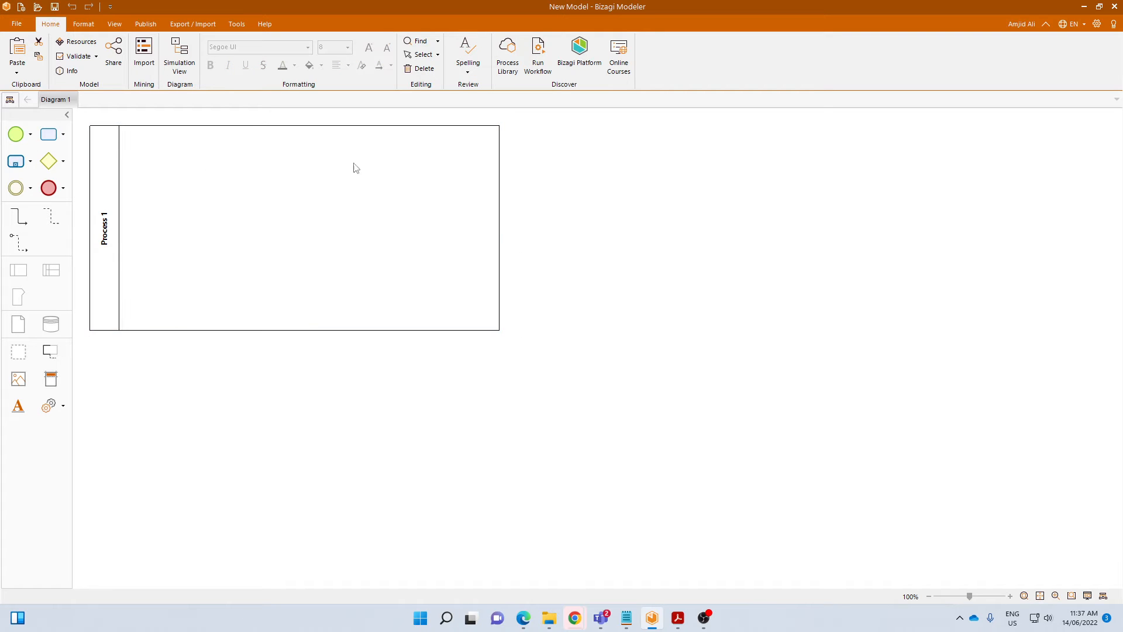
click(230, 142)
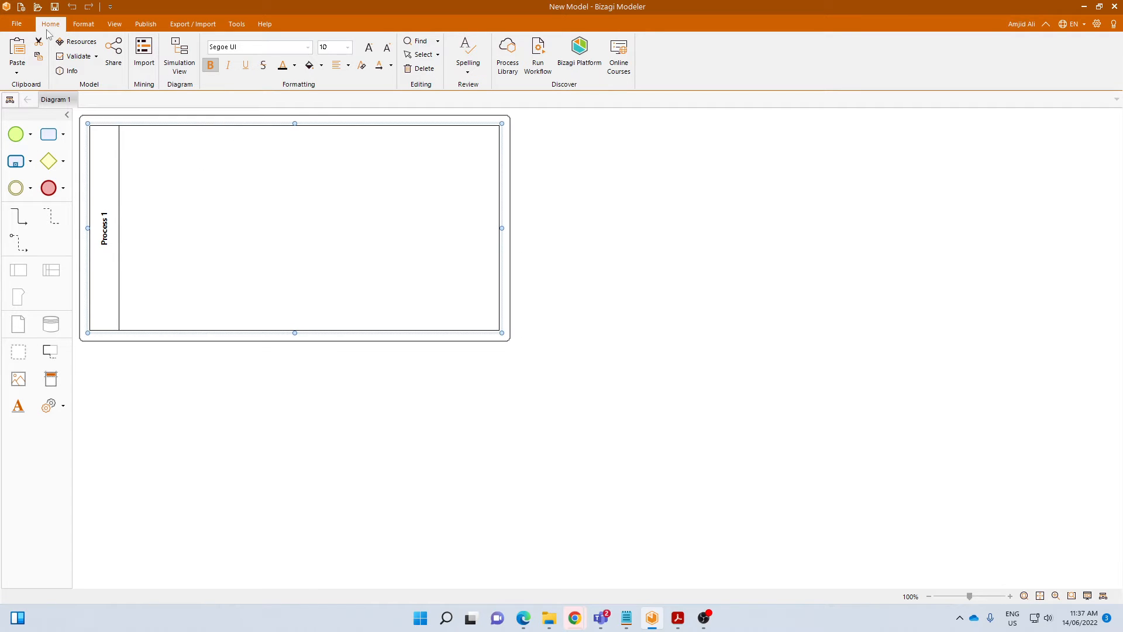
Create a new blank process model.
click(26, 23)
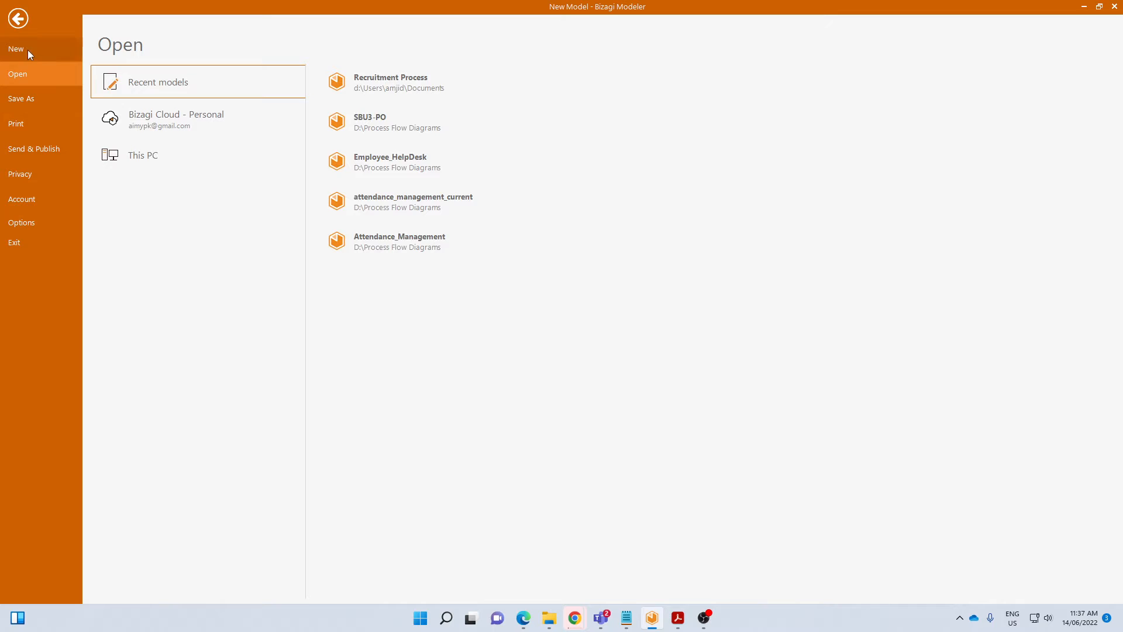
click(27, 50)
click(165, 134)
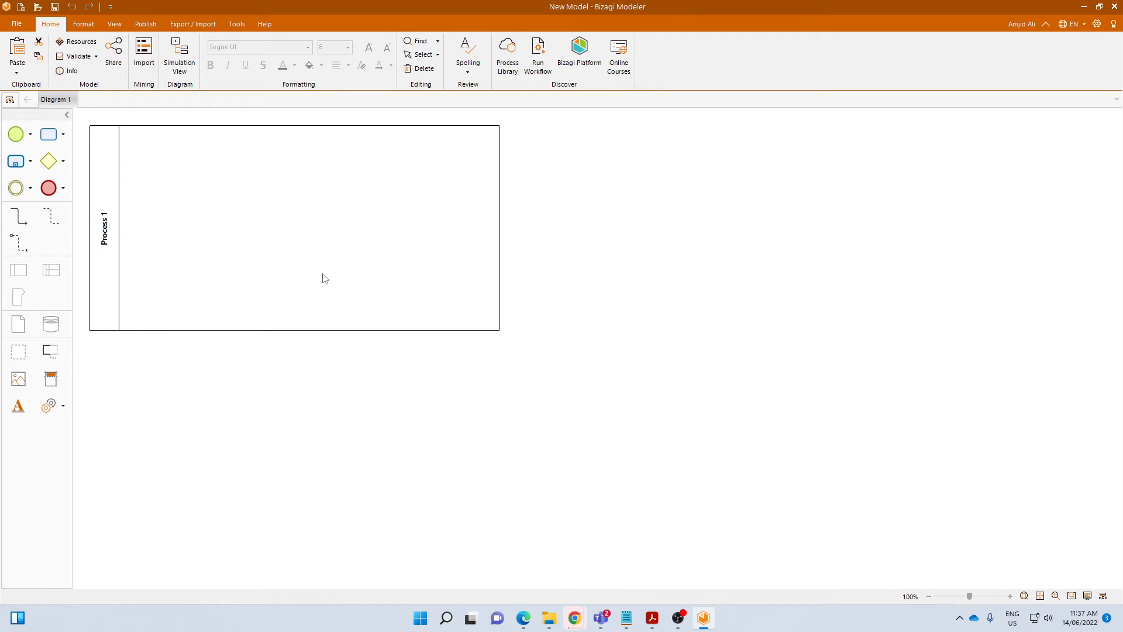
Rename the Process 1 pool to "Recruitment Process" and select the pool.
click(106, 208)
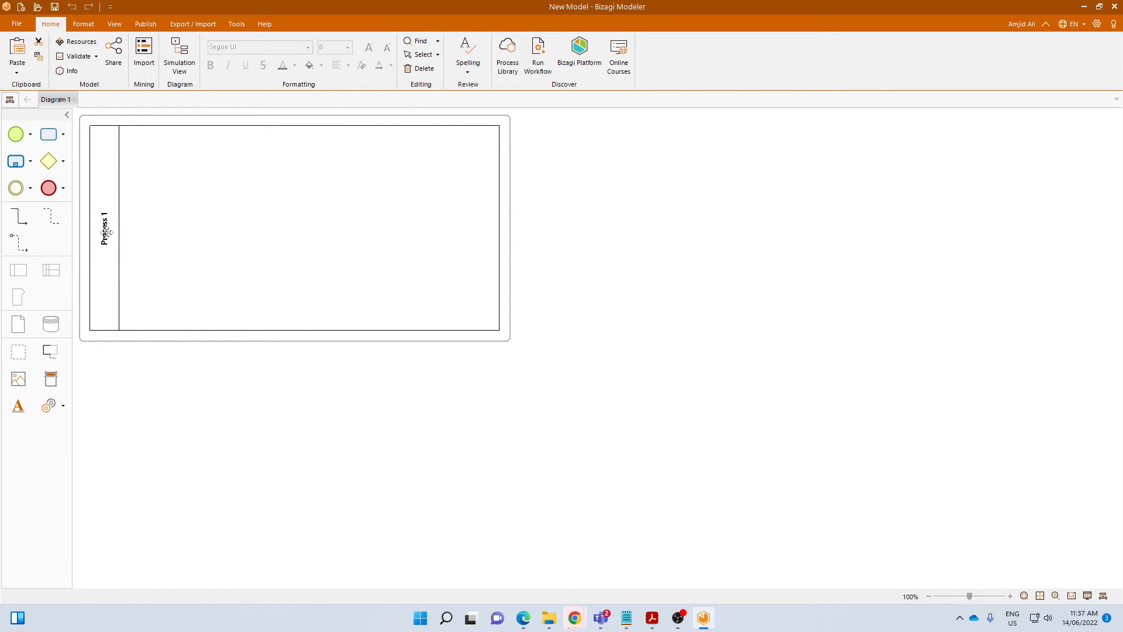
double_click(105, 224)
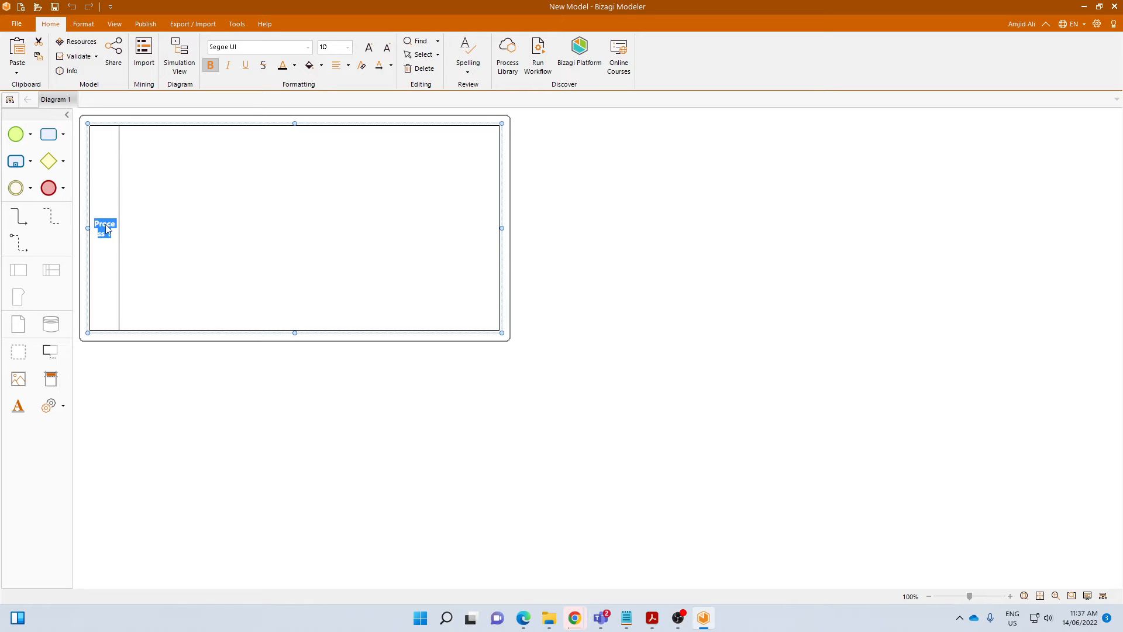
key(BackSpace)
text(RE)
key(BackSpace)
text(ecruitment Process)
click(330, 413)
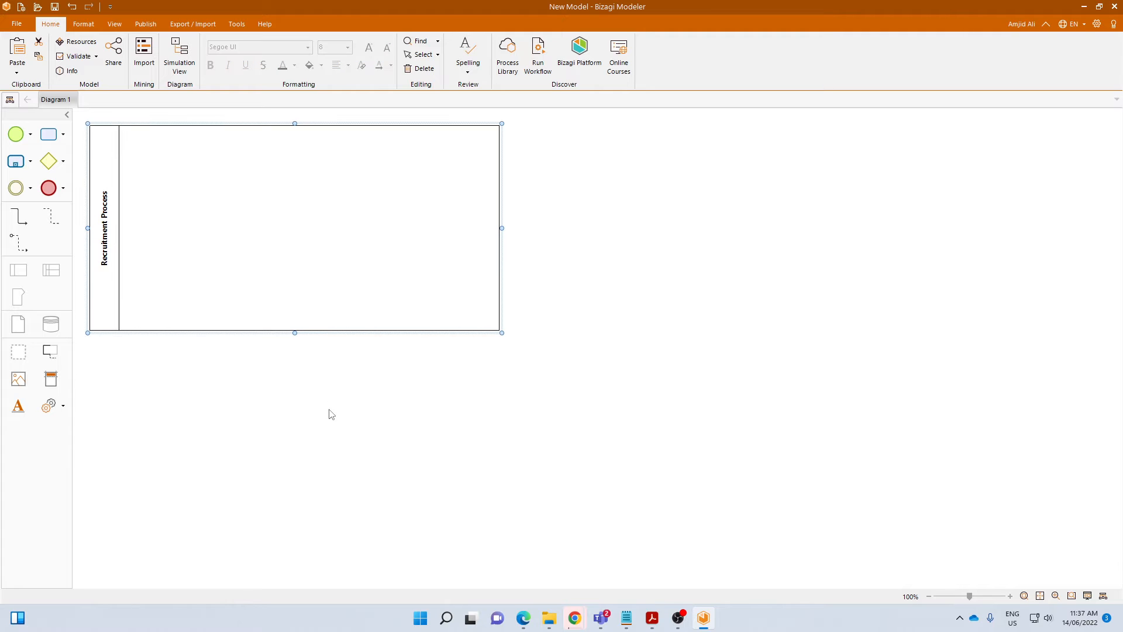
click(499, 326)
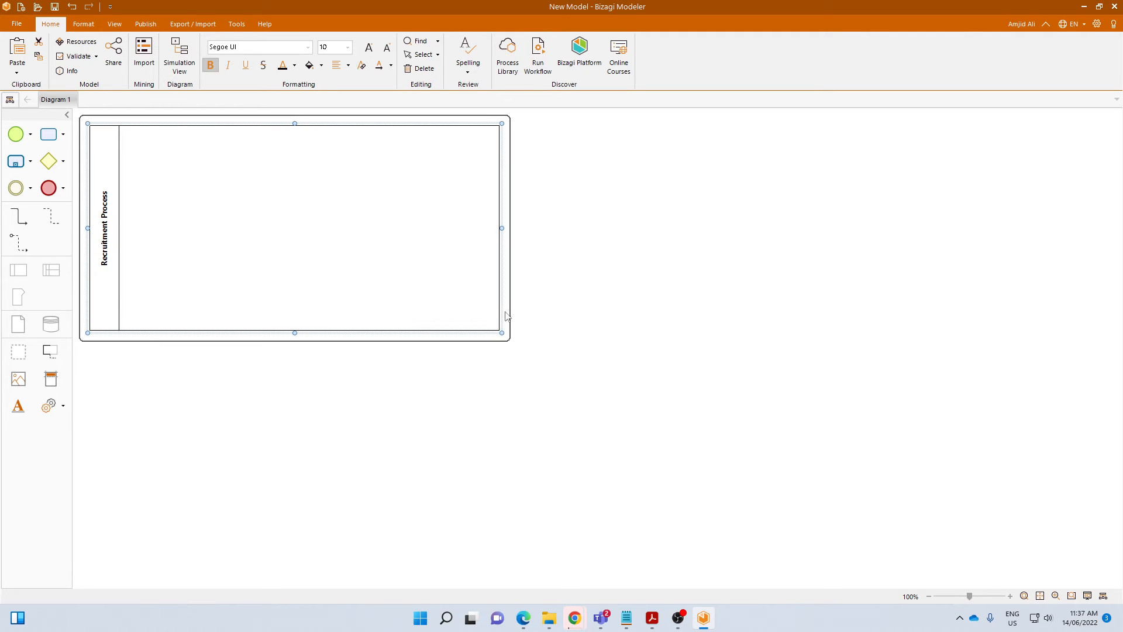
Enlarge the Recruitment Process pool and divide it into two lanes, reducing the upper lane's height.
drag(500, 331, 612, 395)
click(678, 395)
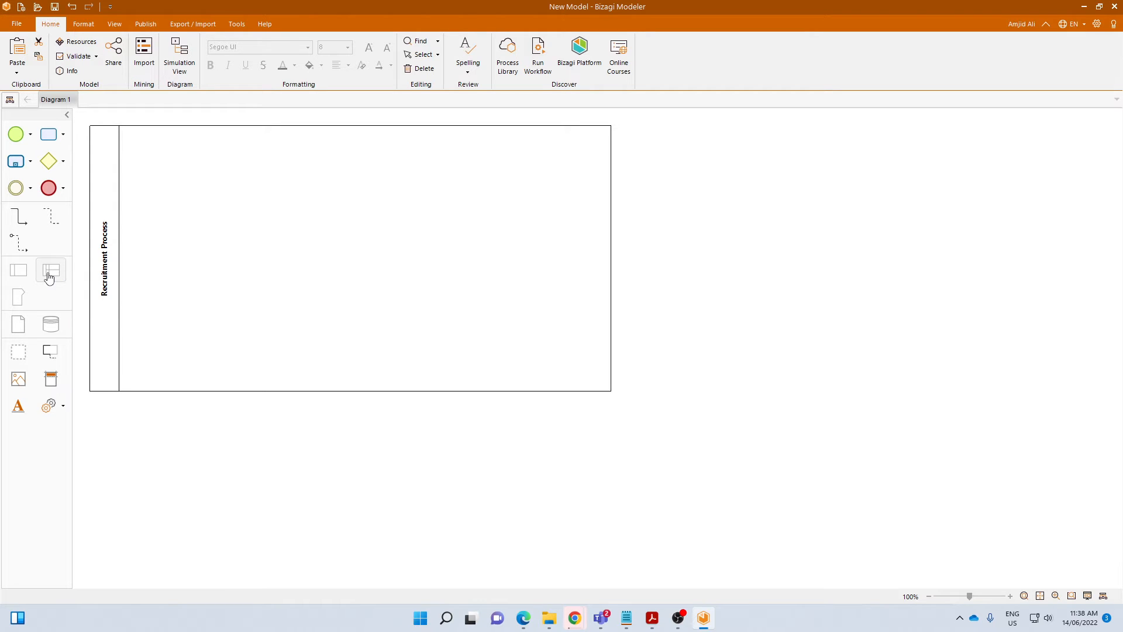
drag(51, 278, 107, 258)
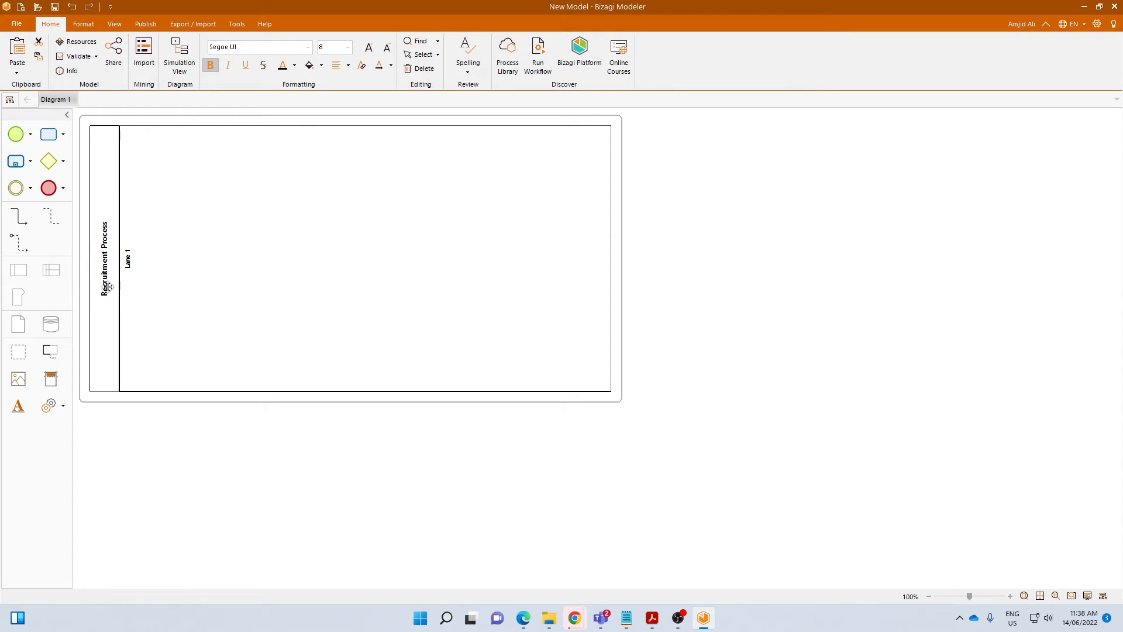
drag(52, 277, 153, 278)
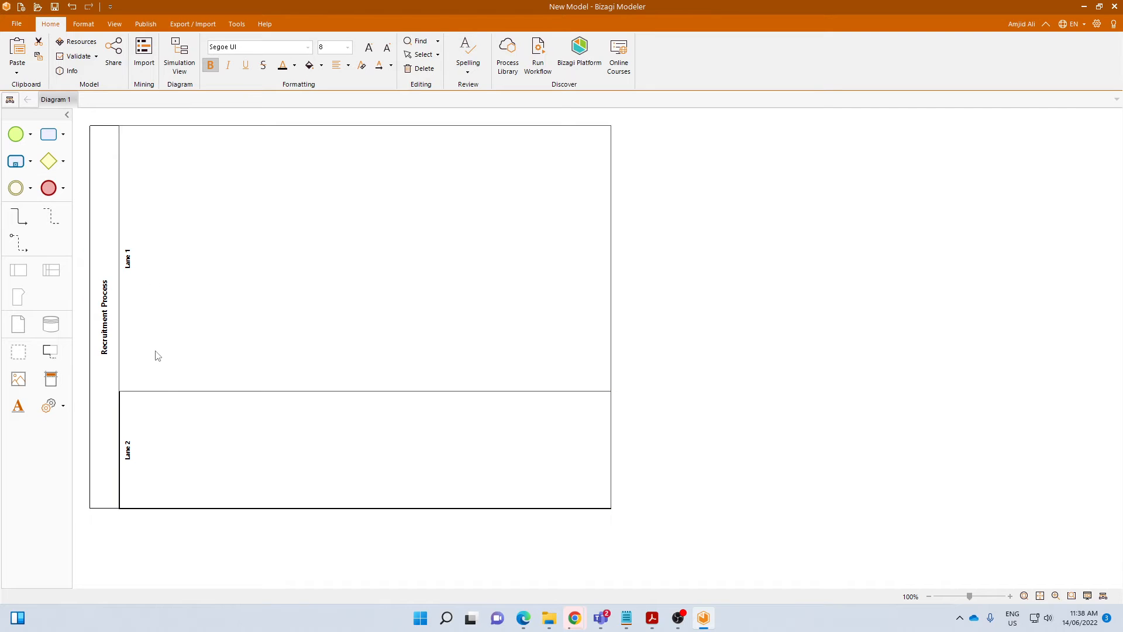
drag(162, 391, 178, 291)
Rename the upper lane to "Functional Department Head".
double_click(128, 210)
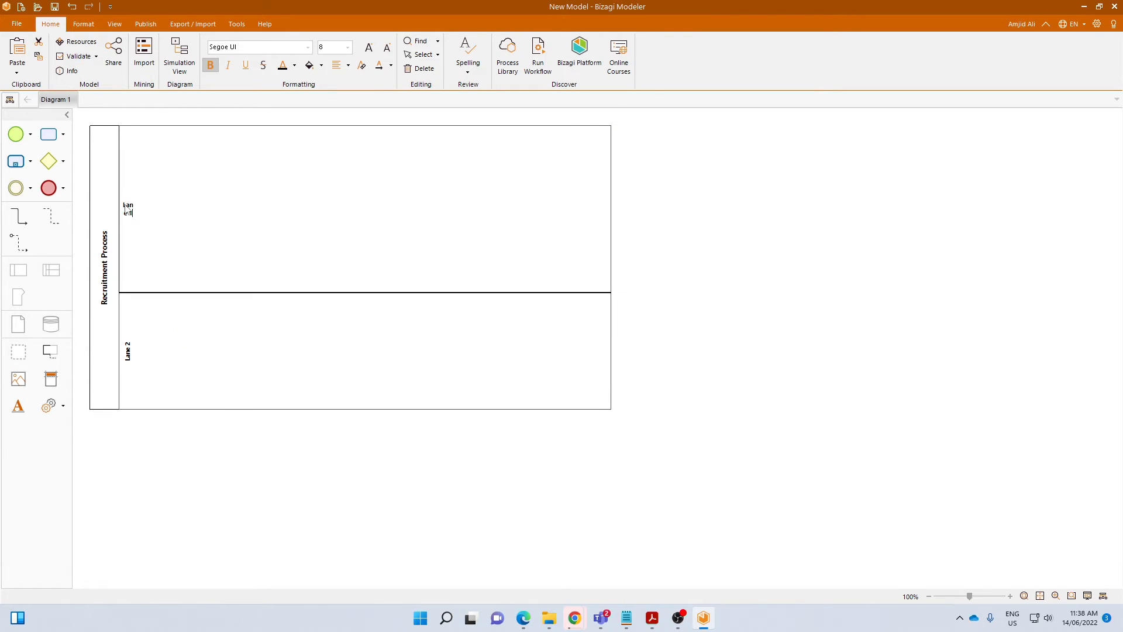
key(ctrl+a)
text(Department Head)
key(BackSpace)
key(BackSpace)
key(BackSpace)
key(BackSpace)
key(BackSpace)
key(BackSpace)
key(BackSpace)
key(BackSpace)
key(BackSpace)
key(BackSpace)
key(BackSpace)
key(BackSpace)
key(BackSpace)
key(BackSpace)
key(BackSpace)
text(Functional Department Head)
click(133, 311)
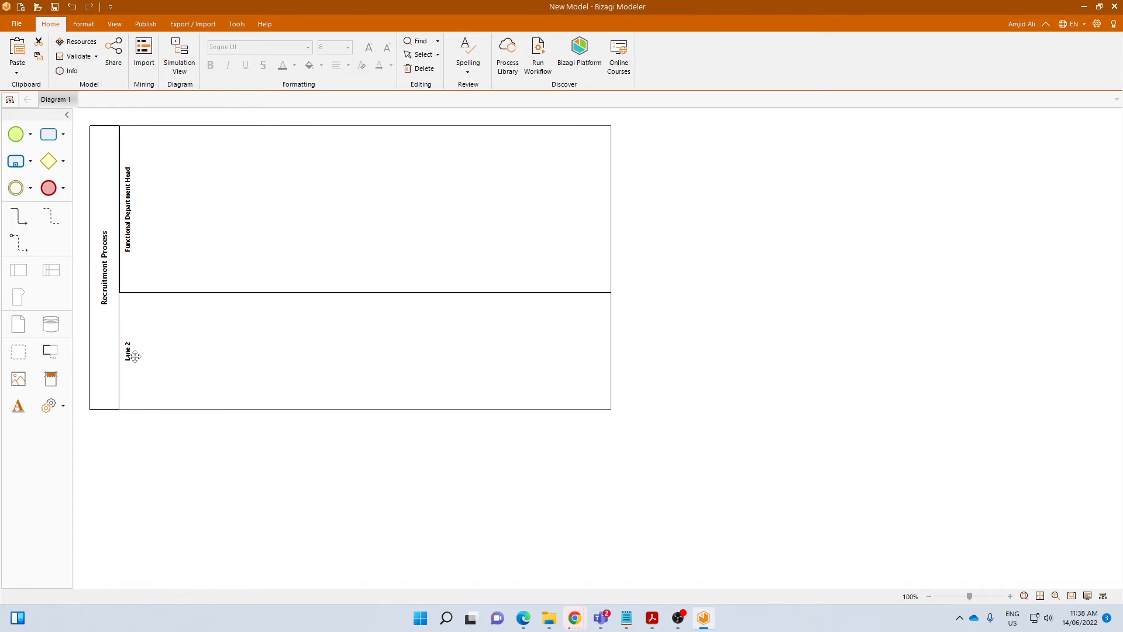
Rename the lower lane to "HR Department".
click(131, 354)
double_click(131, 354)
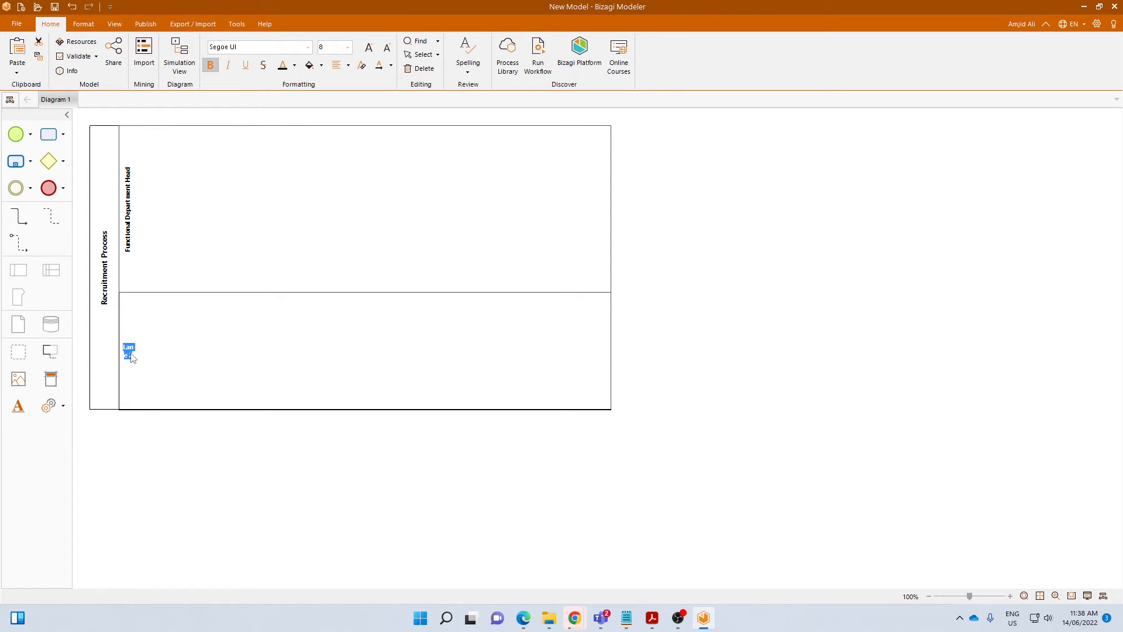
text(HR Department)
click(674, 420)
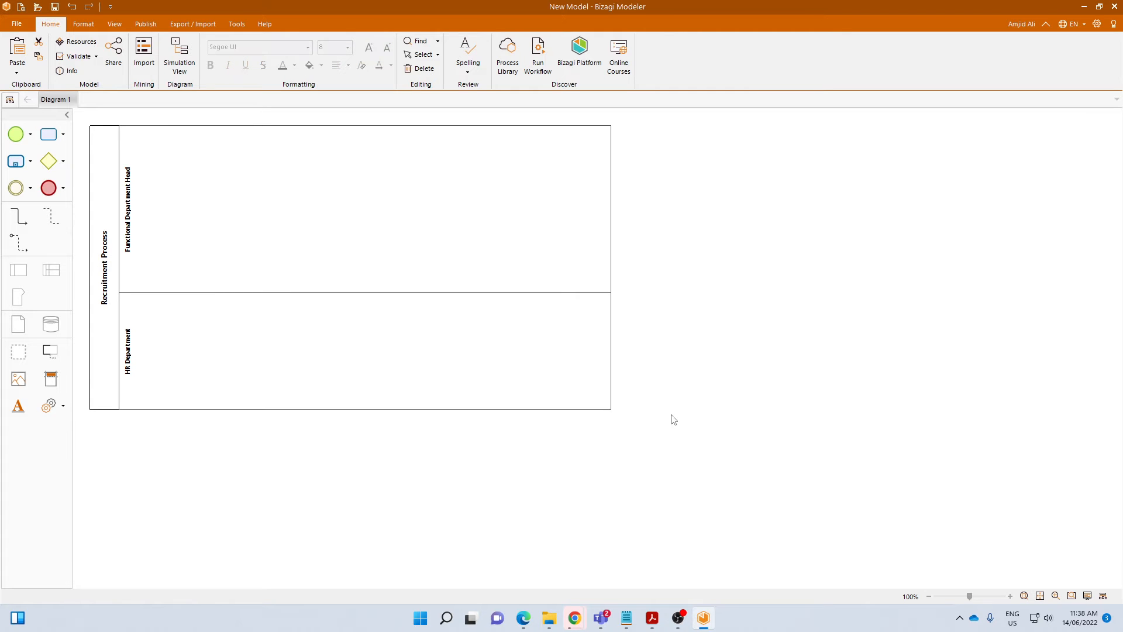
Enlarge the Recruitment Process pool slightly in width and more in height, giving the HR Department lane more room.
click(610, 408)
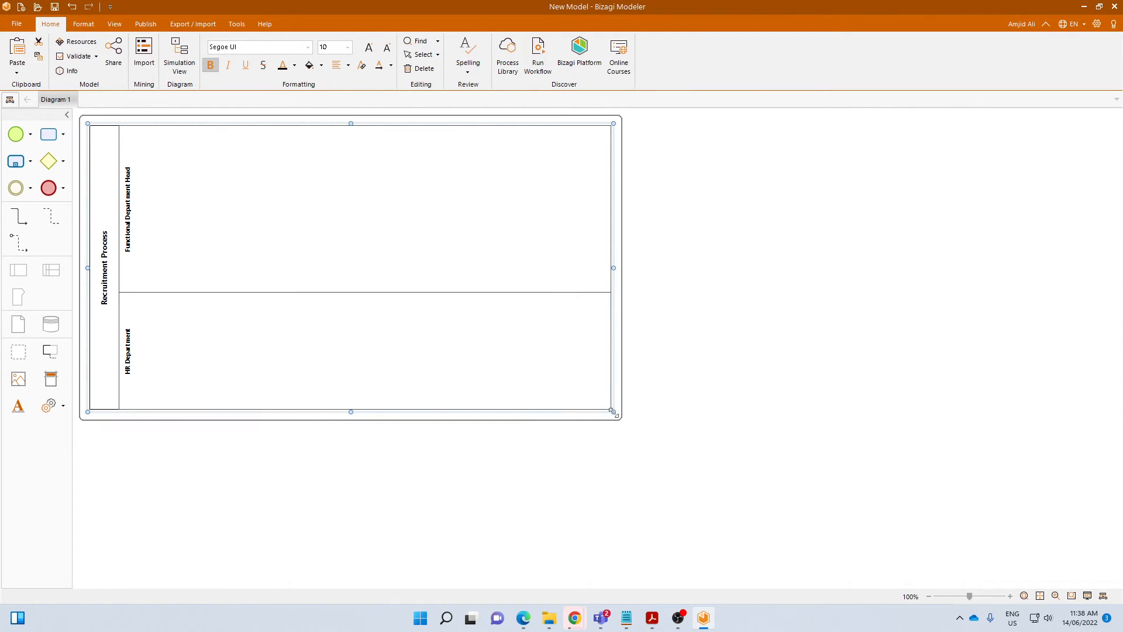
drag(612, 410, 634, 482)
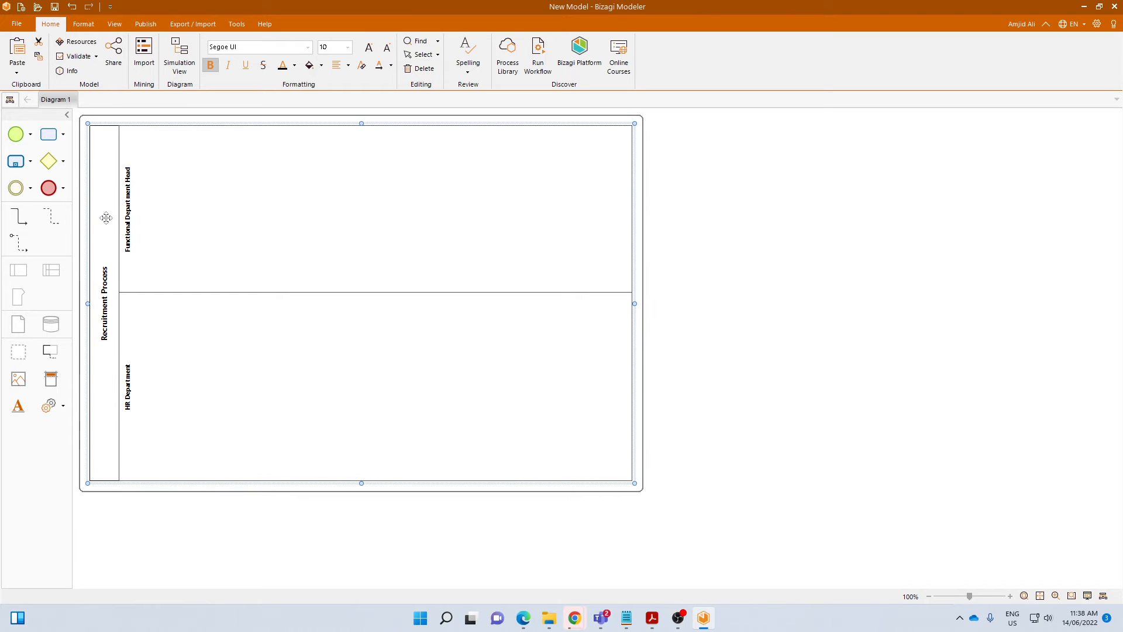
Place a start event near the beginning of the Functional Department Head lane and enlarge it to roughly twice its size.
drag(16, 134, 167, 207)
click(250, 243)
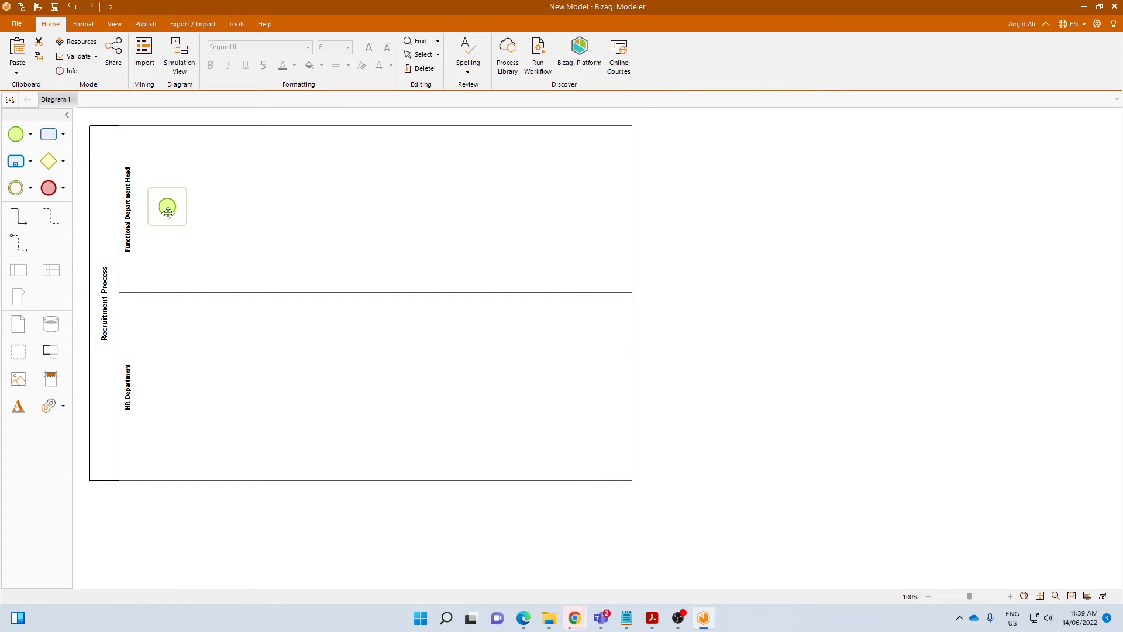
scroll(167, 212, up, 5)
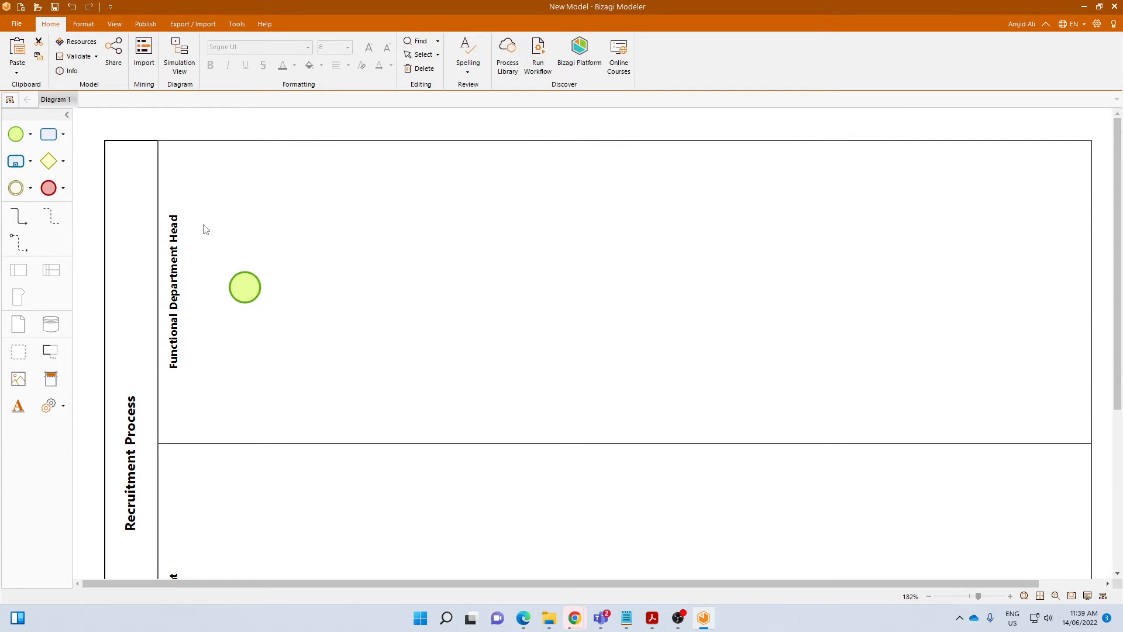
drag(244, 289, 289, 318)
click(368, 321)
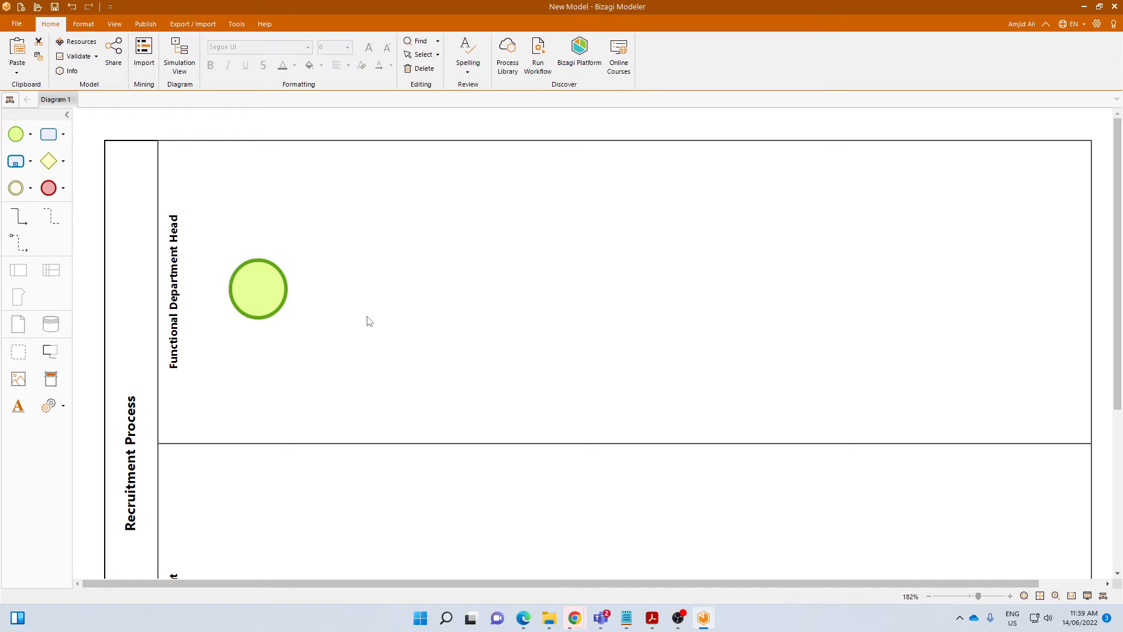
Show the event types available for the start event in the Functional Department Head lane.
right_click(265, 288)
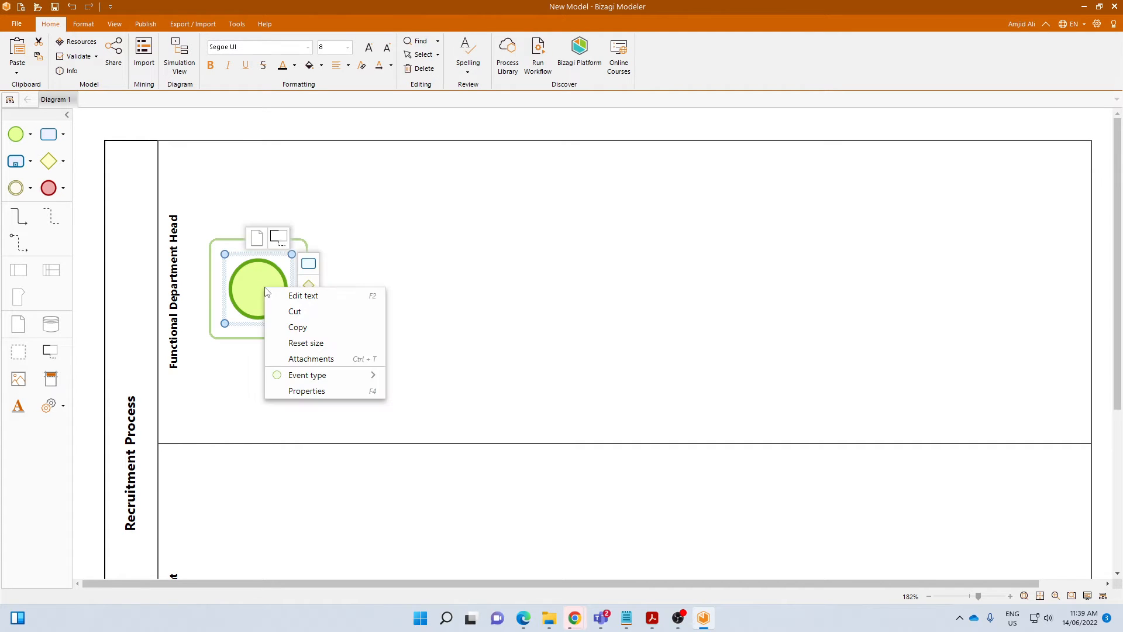
mouse_move(336, 377)
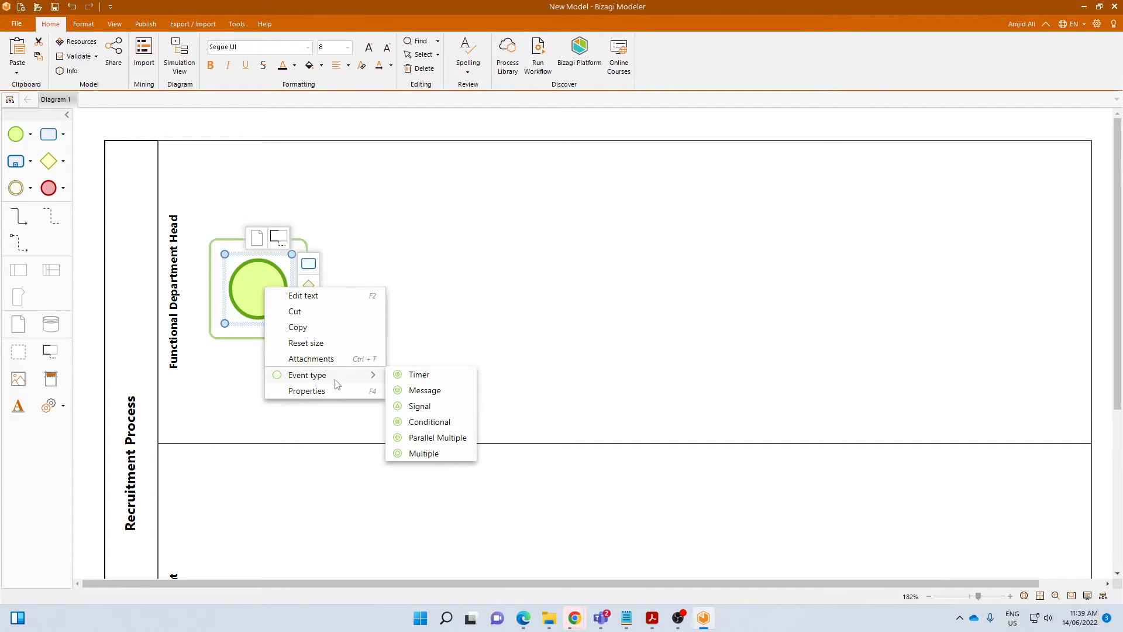